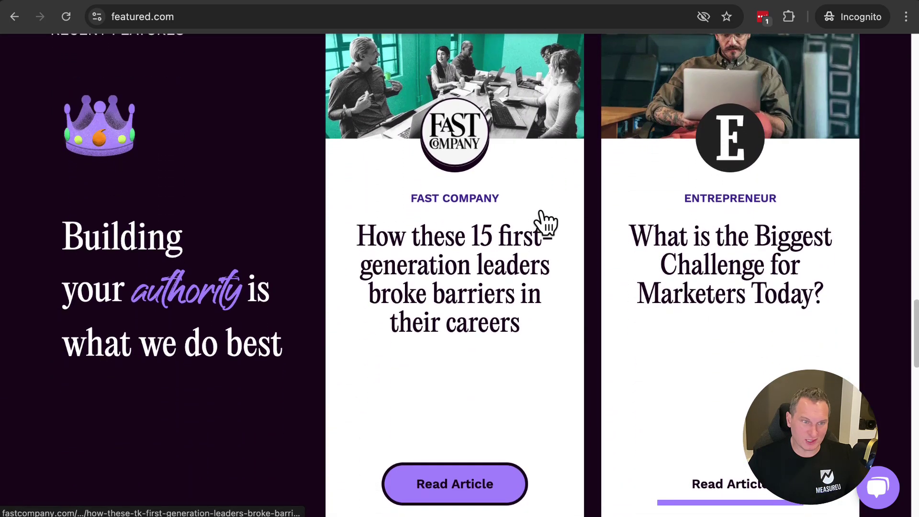
Step: Open the list of published answers and review each article's publication dates, attribution type and sharing options
scroll(540, 220, "up", 15)
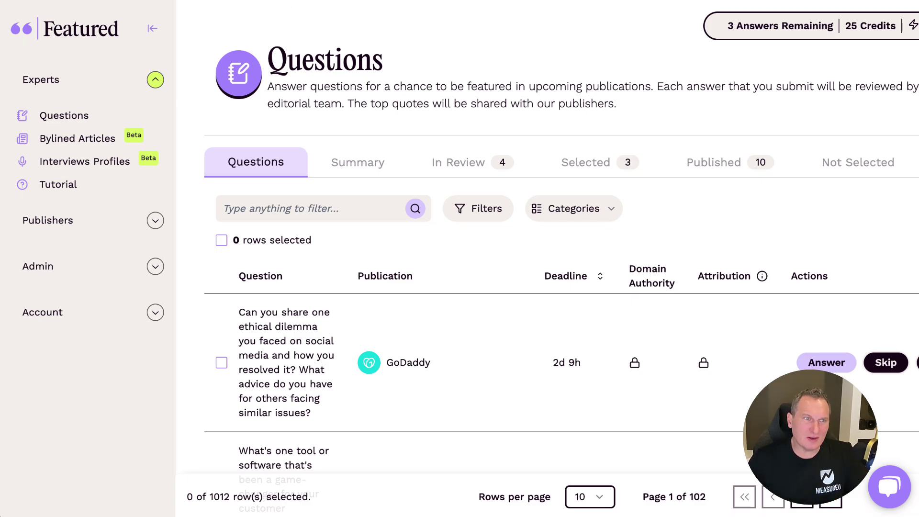
scroll(459, 258, "right", 1)
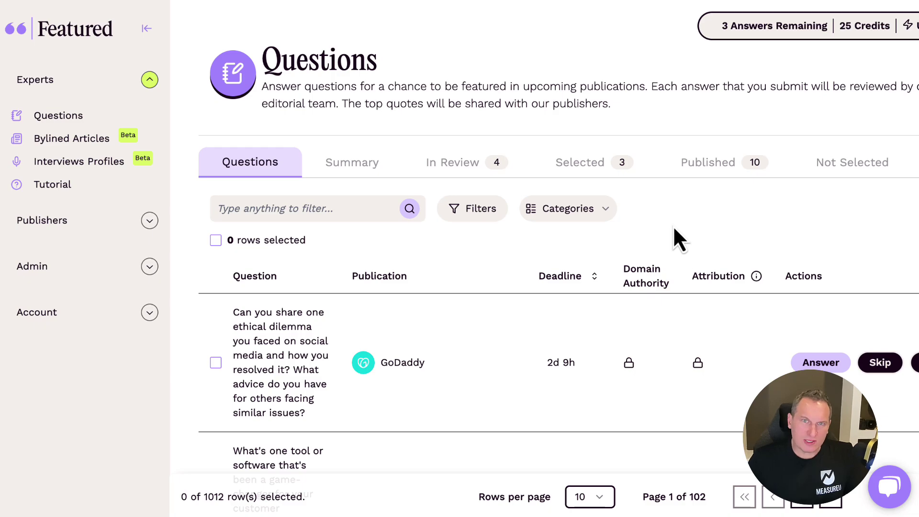
left_click(711, 168)
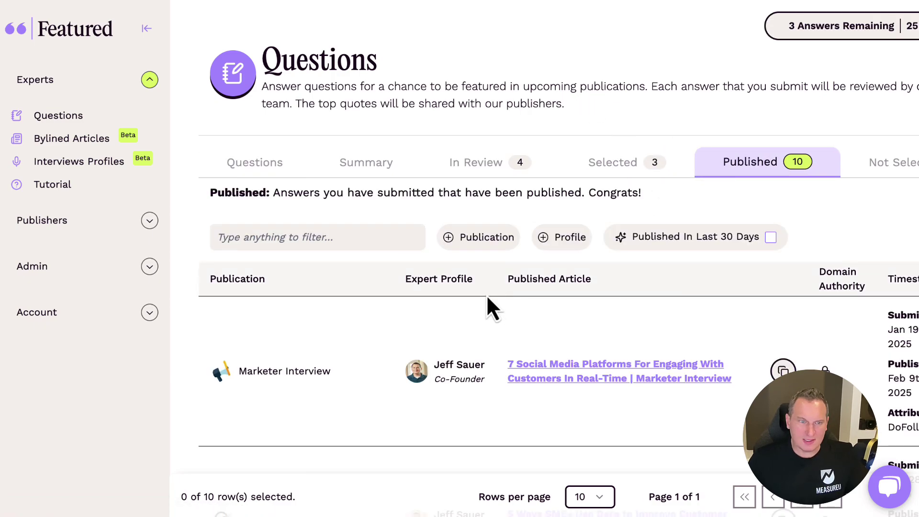
scroll(329, 384, "down", 1)
scroll(329, 385, "down", 2)
scroll(835, 282, "right", 4)
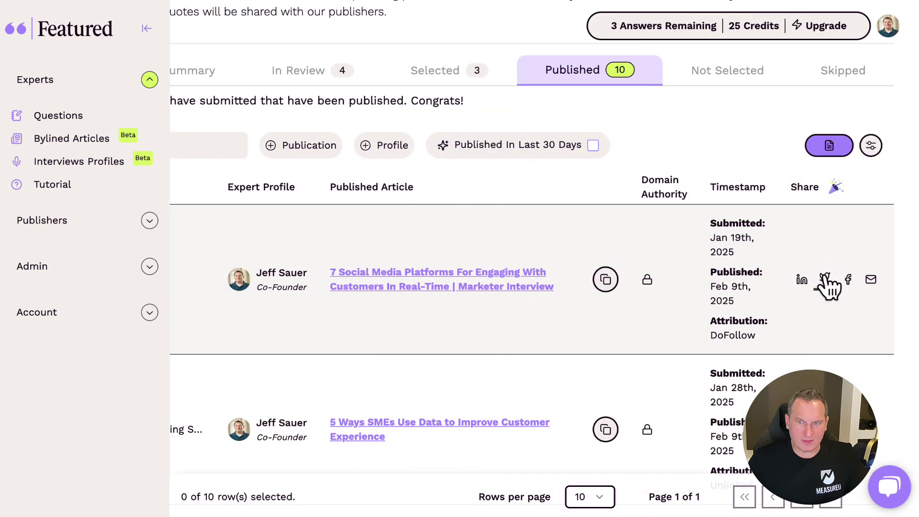
scroll(730, 316, "down", 2)
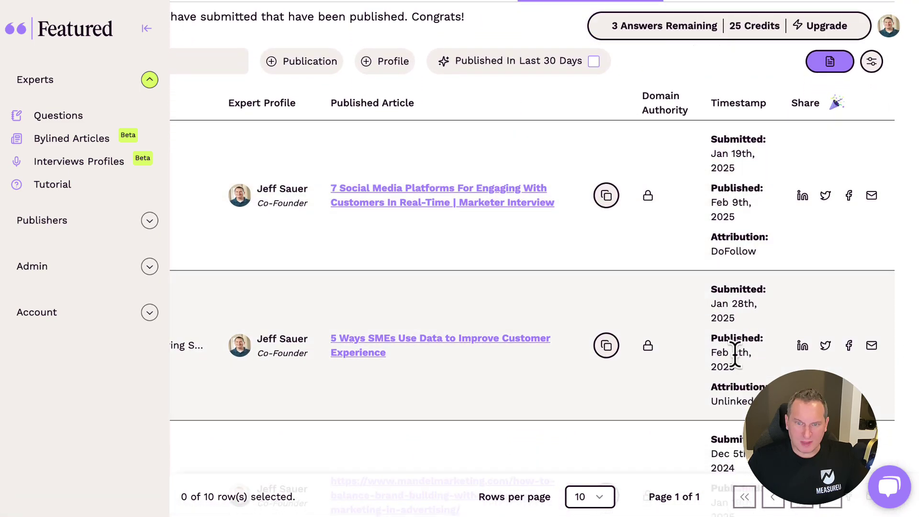
scroll(734, 353, "down", 5)
scroll(734, 297, "down", 5)
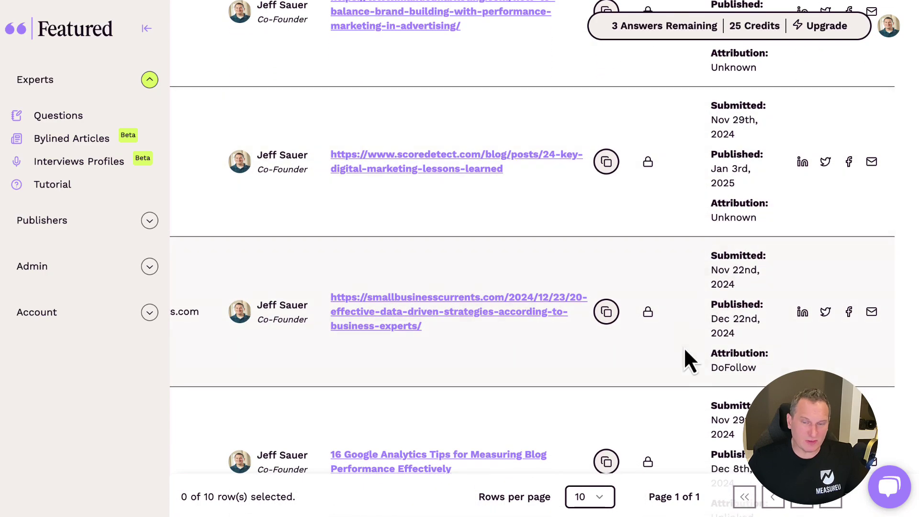
scroll(708, 350, "down", 2)
scroll(739, 392, "down", 5)
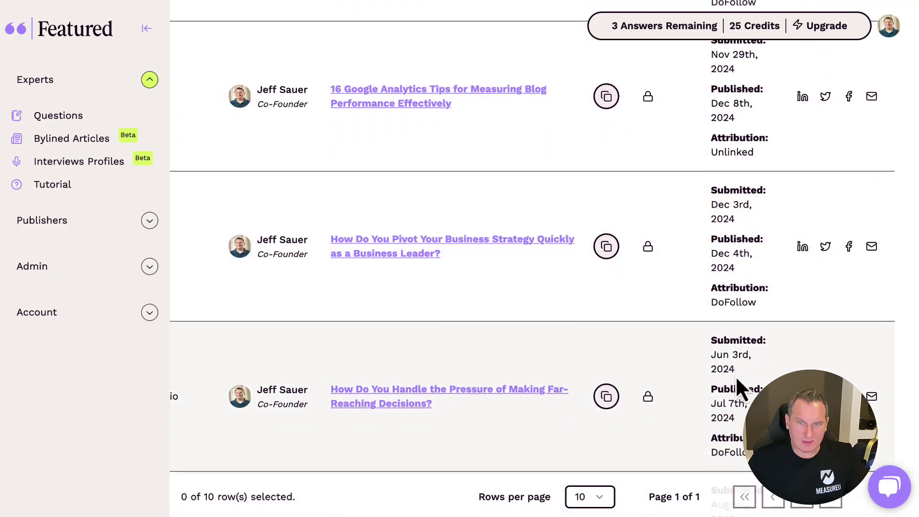
scroll(729, 374, "up", 12)
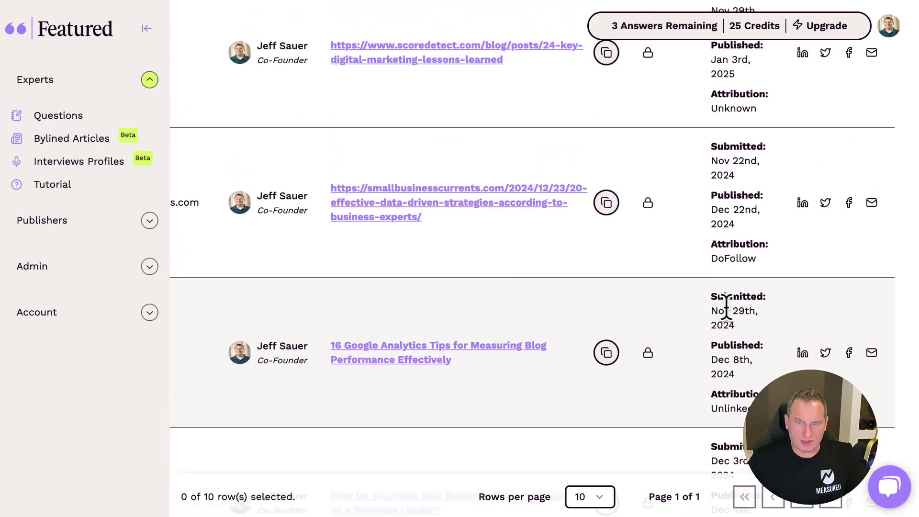
scroll(726, 271, "up", 8)
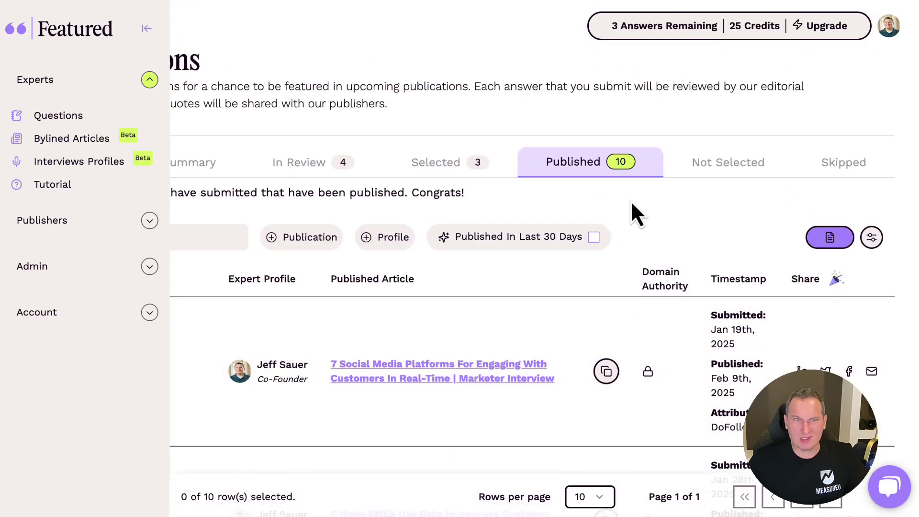
Step: Open the selected answers and review each question, submitted answer and publication
left_click(448, 171)
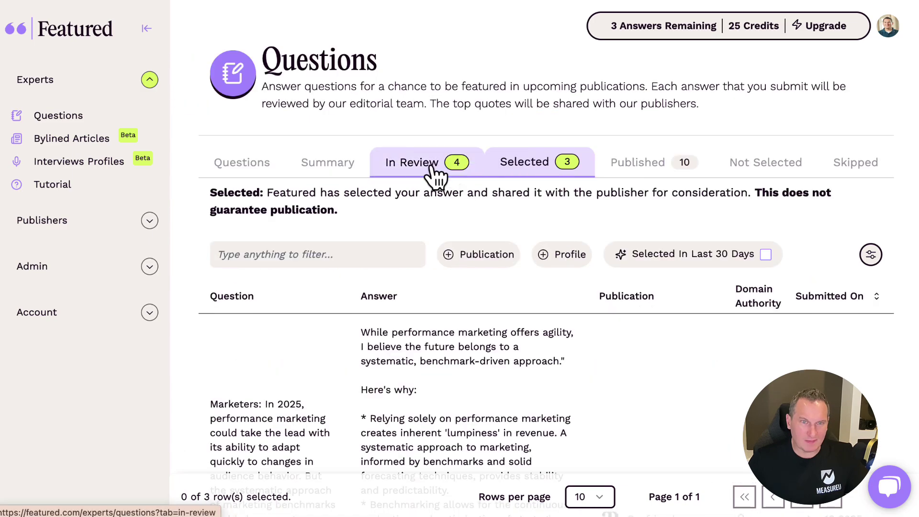
scroll(388, 402, "down", 2)
scroll(388, 402, "down", 13)
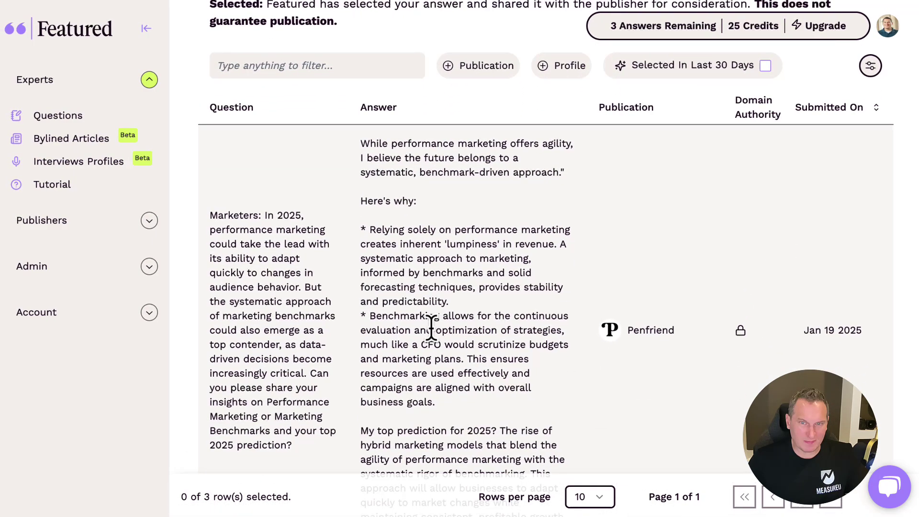
scroll(485, 289, "down", 2)
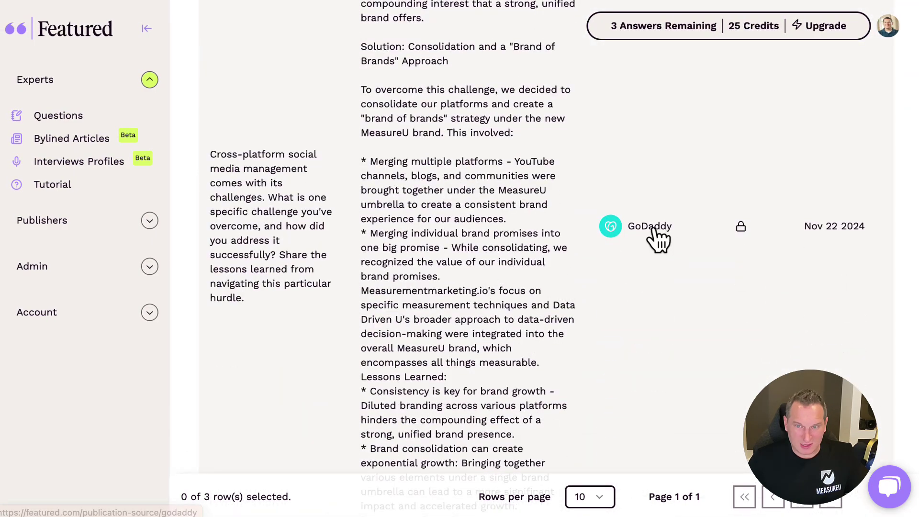
scroll(651, 231, "down", 7)
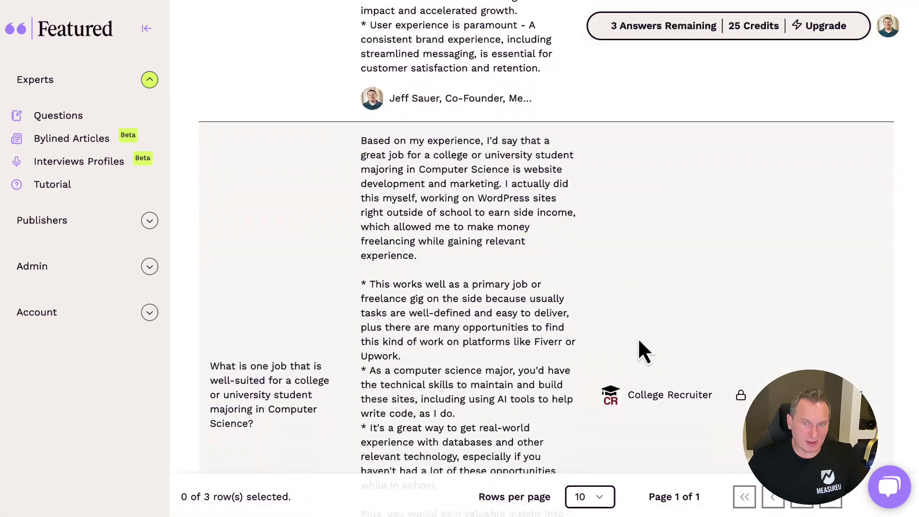
scroll(500, 128, "up", 20)
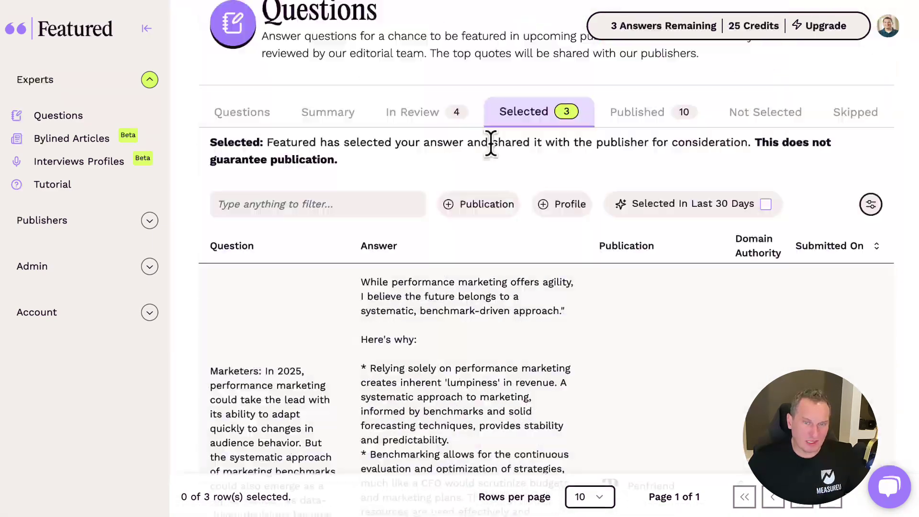
Step: Open the answers still in review and read through each response, its deadline and its target publication, including Fast Company
left_click(438, 163)
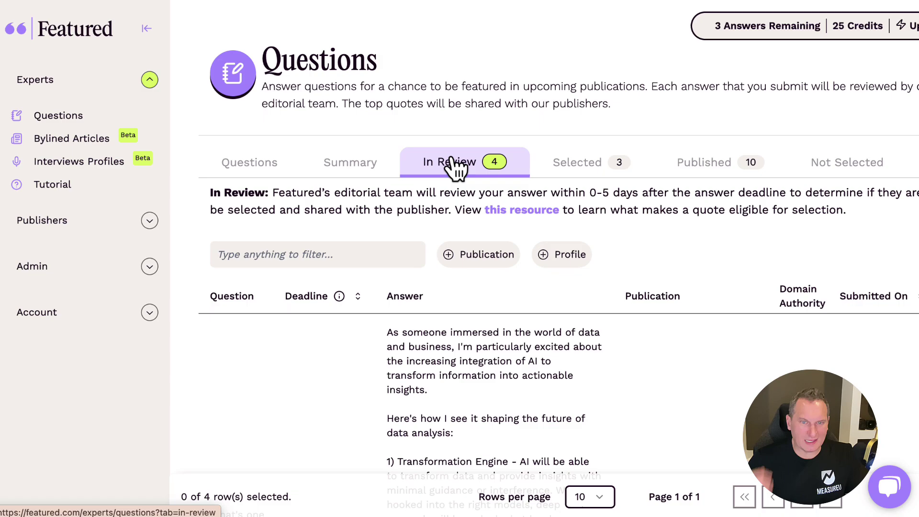
scroll(492, 268, "down", 5)
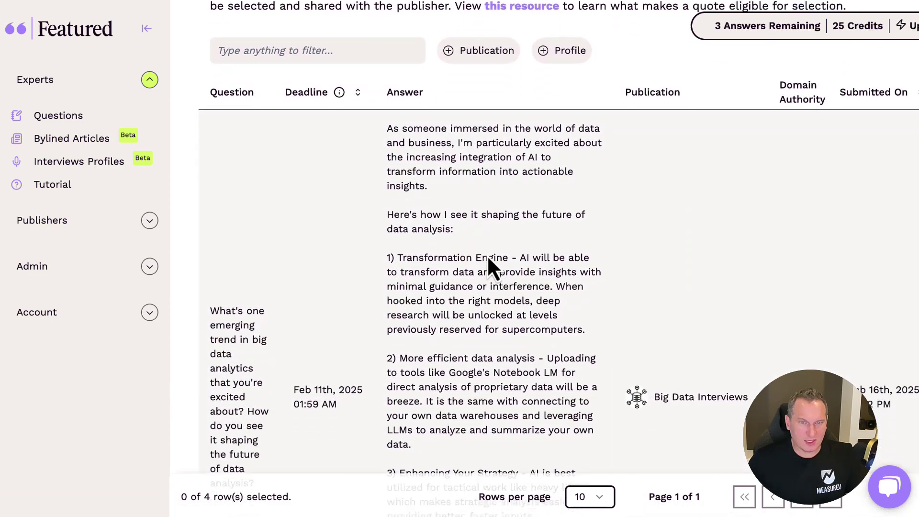
scroll(481, 254, "up", 5)
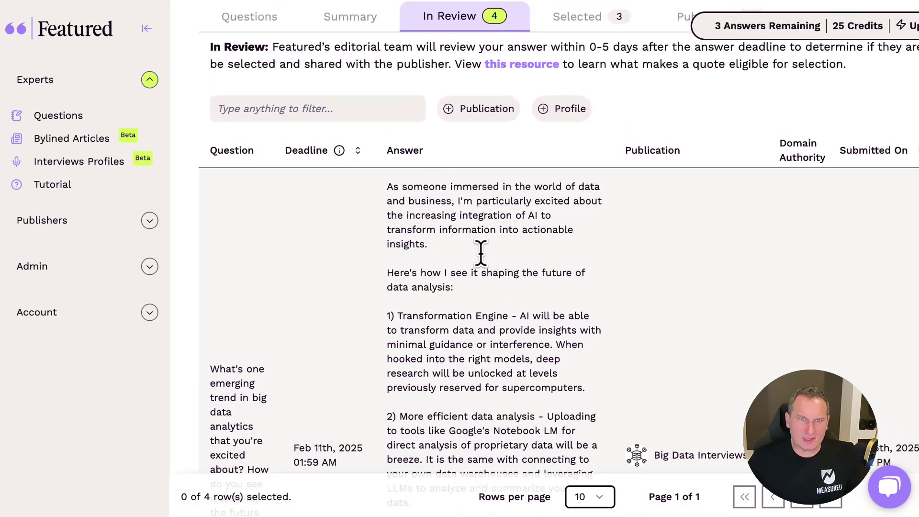
scroll(519, 321, "down", 5)
scroll(521, 315, "down", 3)
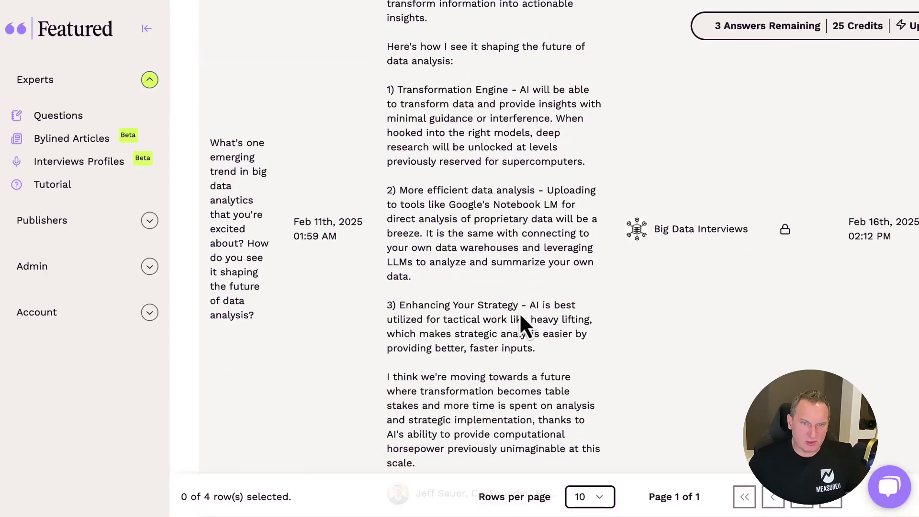
scroll(520, 308, "down", 18)
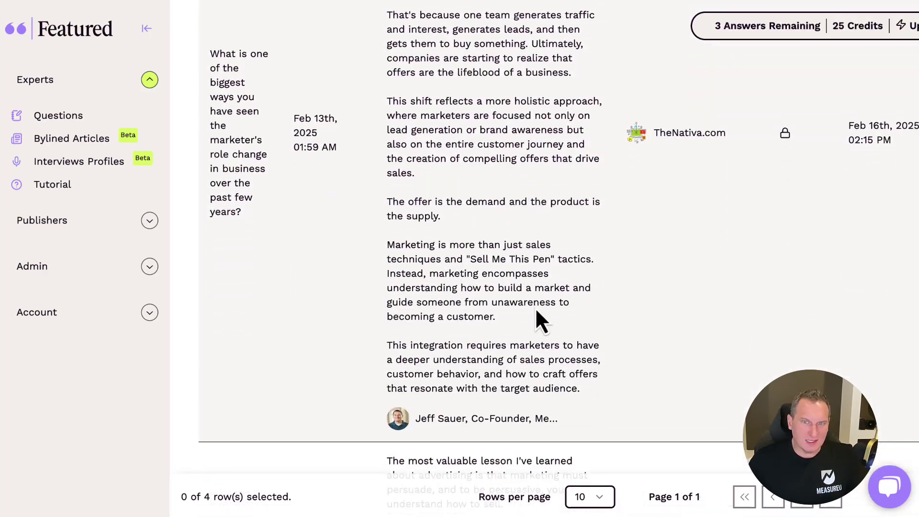
scroll(534, 306, "down", 18)
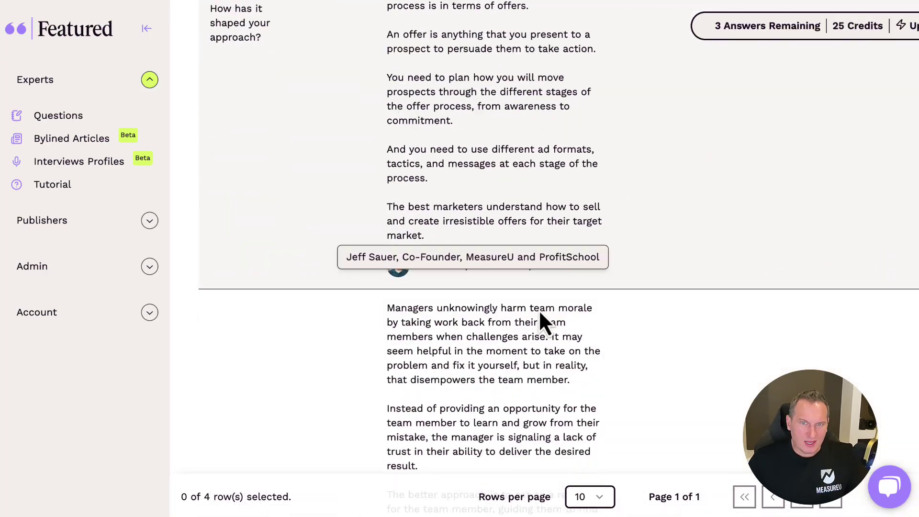
scroll(538, 309, "down", 4)
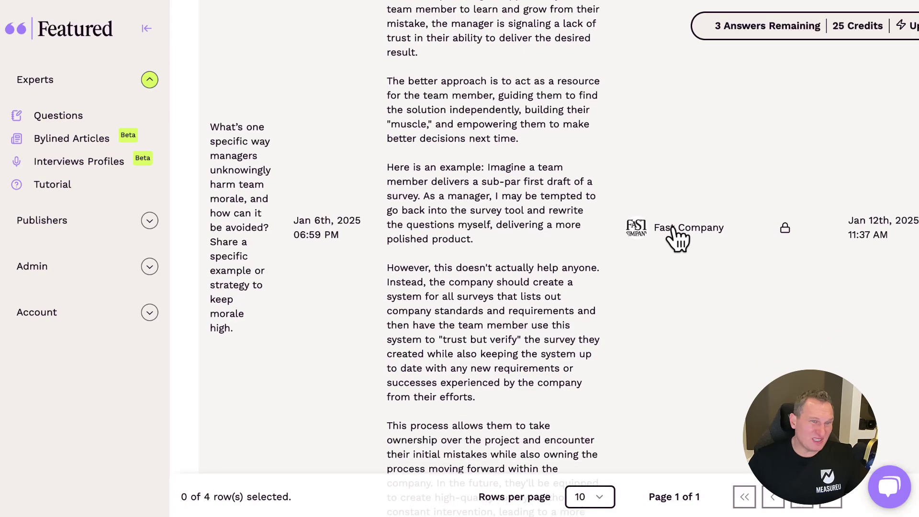
scroll(667, 242, "down", 3)
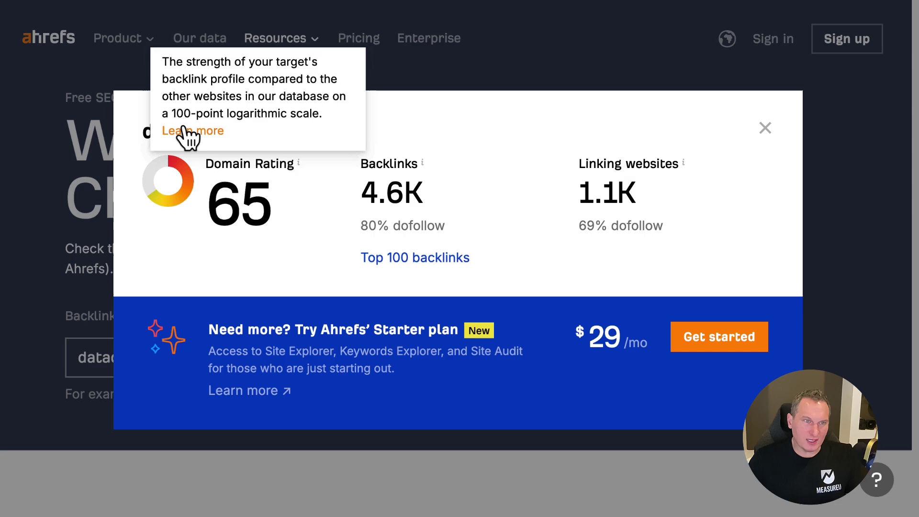
Step: Highlight datadrivenu.com in the Ahrefs backlink results, and switch back to Featured to open the list of available questions
left_click_drag(142, 130, 349, 129)
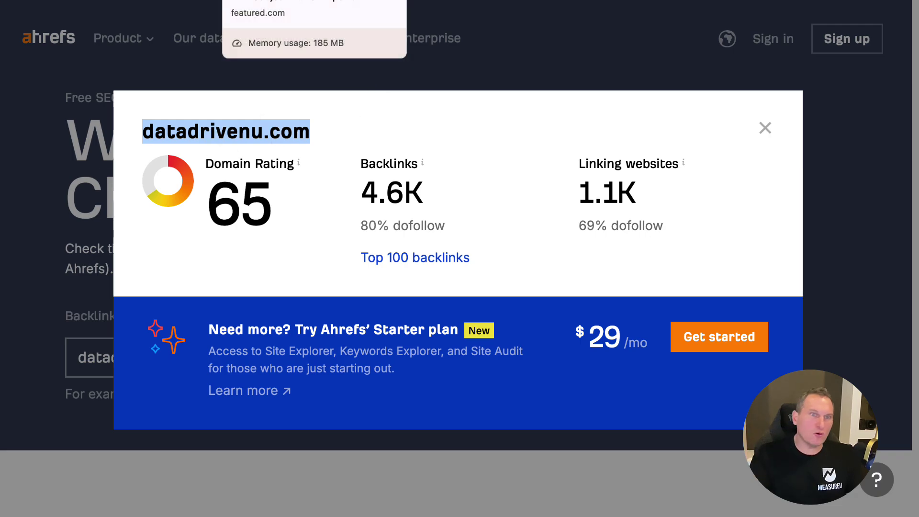
left_click(268, 1)
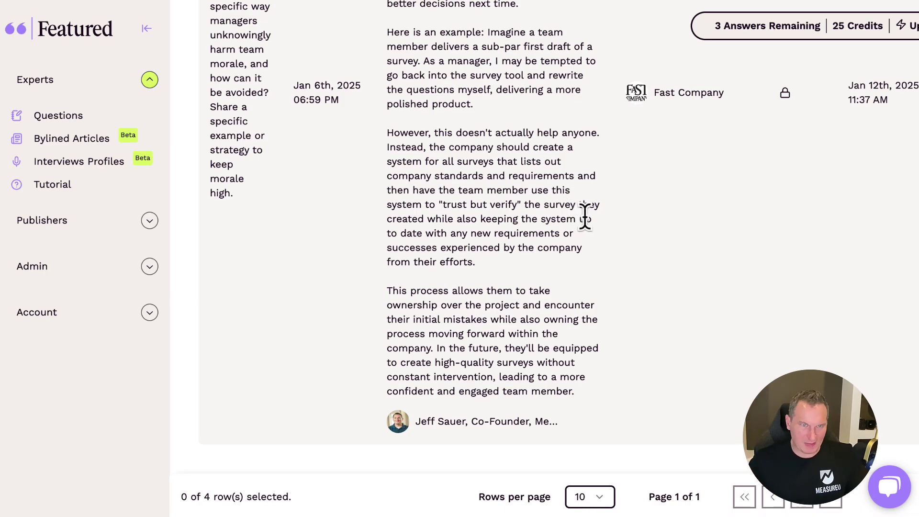
scroll(585, 216, "up", 15)
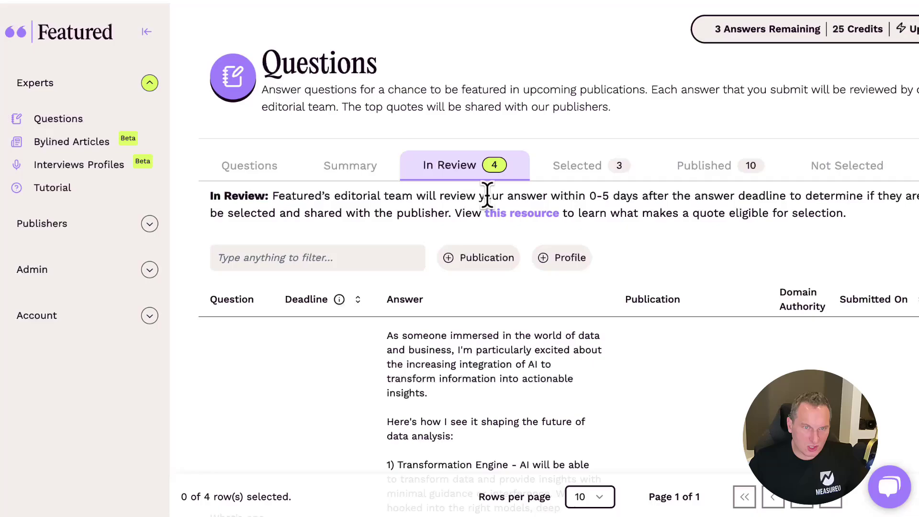
left_click(263, 175)
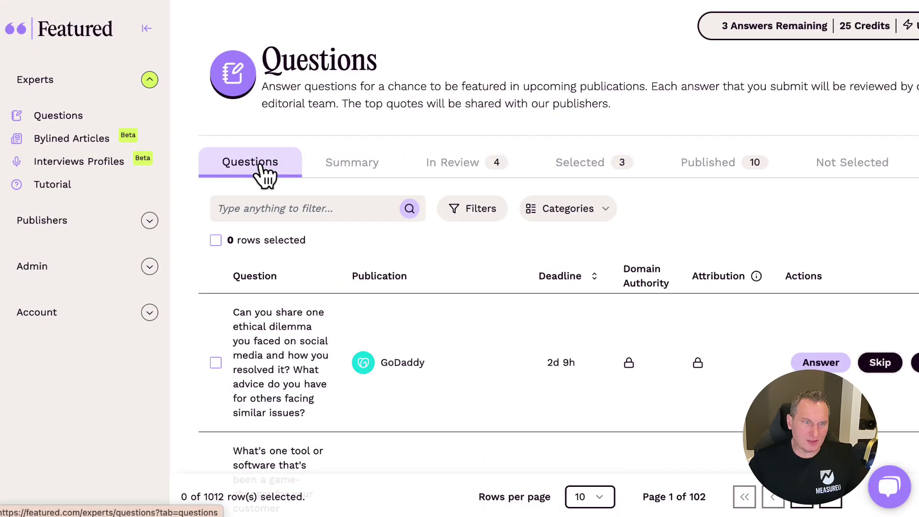
Step: Examine the Under30CEO.com customer acquisition question and the GoDaddy ethical dilemma question, highlighting their text
scroll(273, 275, "down", 5)
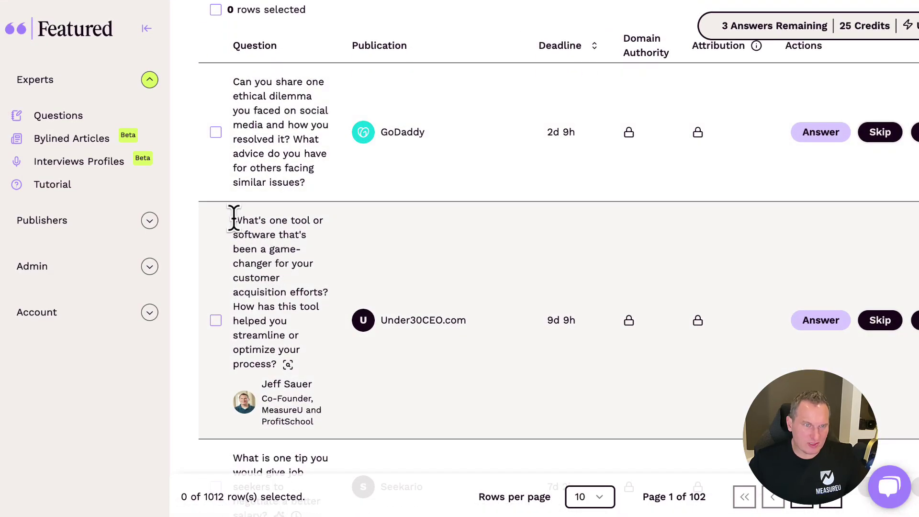
left_click_drag(240, 221, 357, 339)
scroll(357, 338, "down", 2)
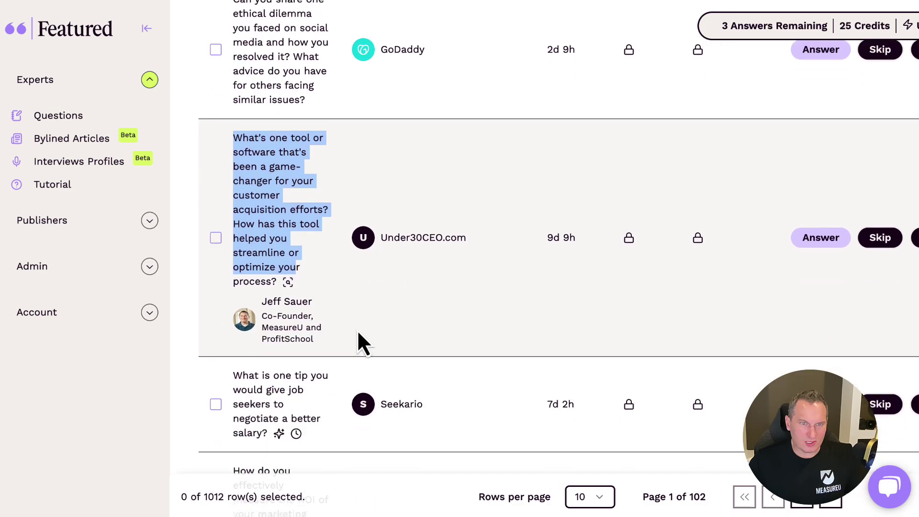
scroll(348, 232, "up", 3)
left_click(236, 139)
left_click_drag(236, 138, 277, 168)
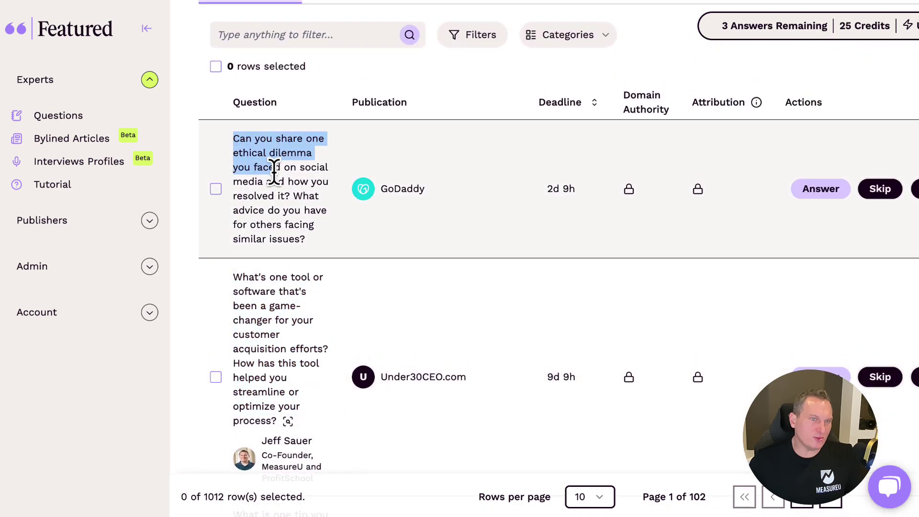
Step: Examine the CMO Times question about measuring marketing ROI and check what its bell marker means
scroll(280, 177, "down", 8)
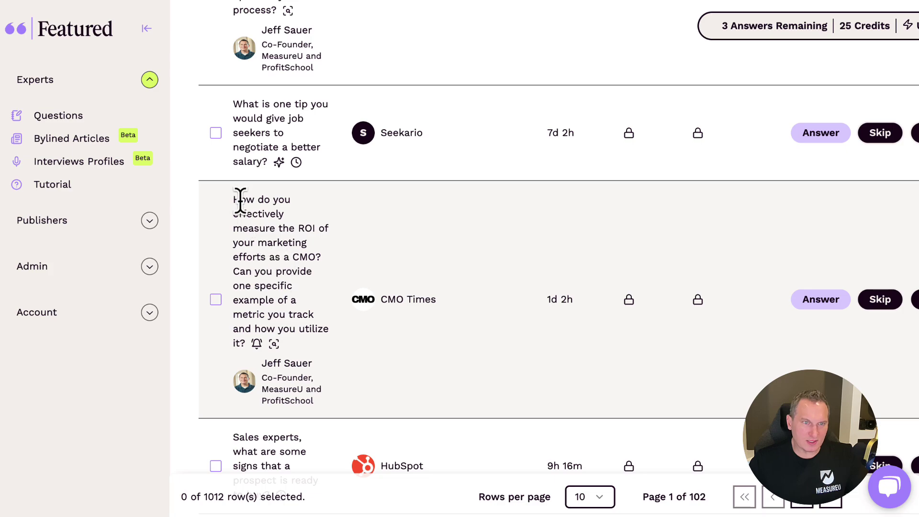
left_click_drag(239, 199, 311, 334)
left_click(341, 345)
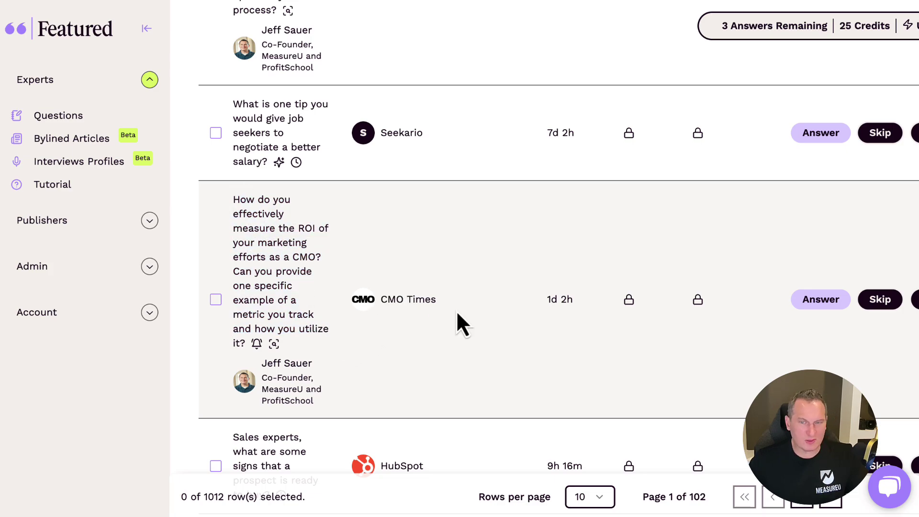
scroll(266, 354, "down", 2)
mouse_move(256, 246)
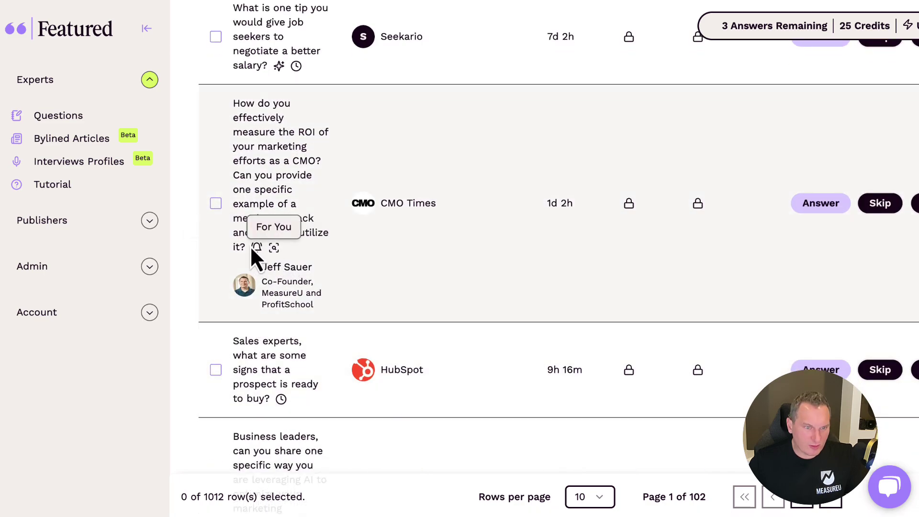
Step: Browse the following questions from HubSpot, SYMVOLT and the construction publication to judge which ones are relevant
scroll(304, 268, "down", 3)
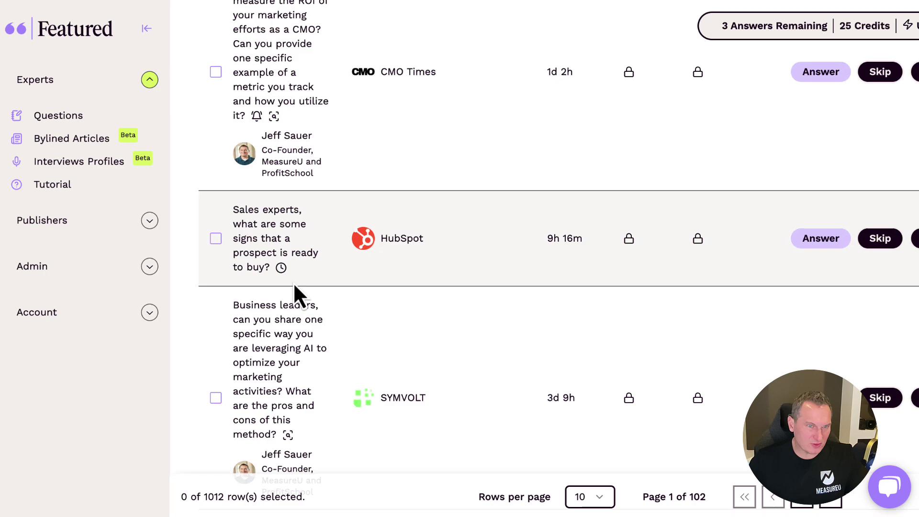
scroll(401, 263, "down", 3)
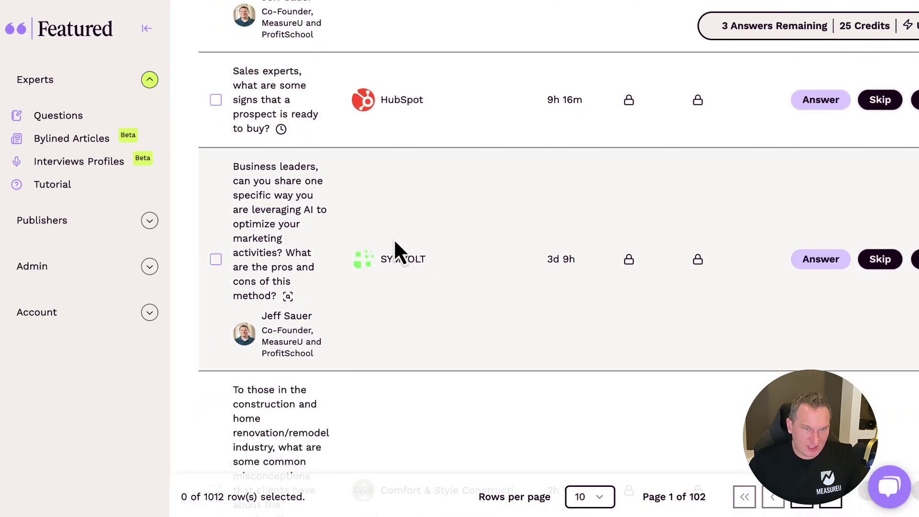
scroll(259, 163, "down", 8)
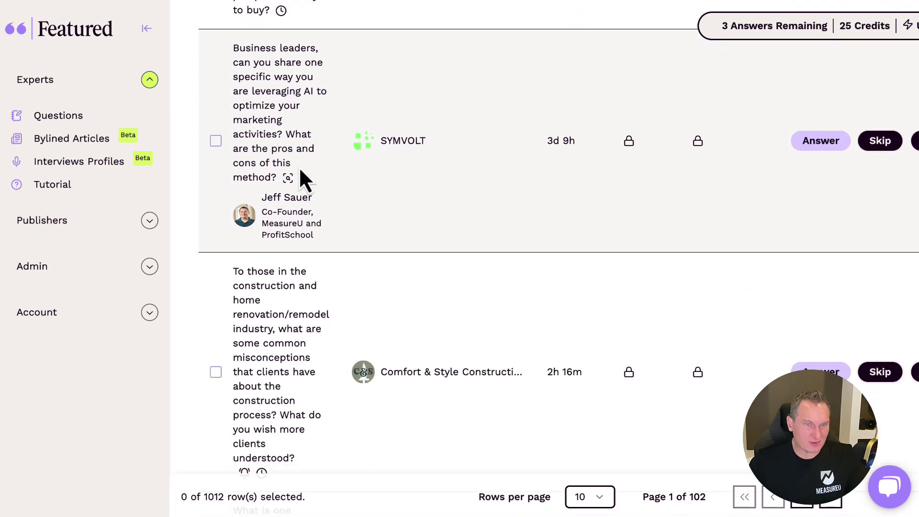
Step: Examine the marketing expense question from The Local Marketer and the leadership question from Fast Company for relevance
scroll(422, 211, "down", 3)
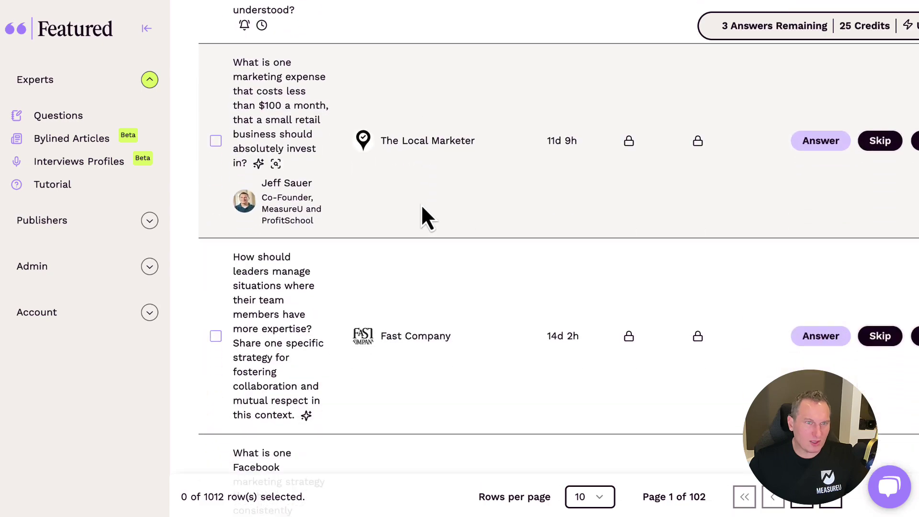
scroll(335, 158, "up", 3)
scroll(335, 158, "down", 5)
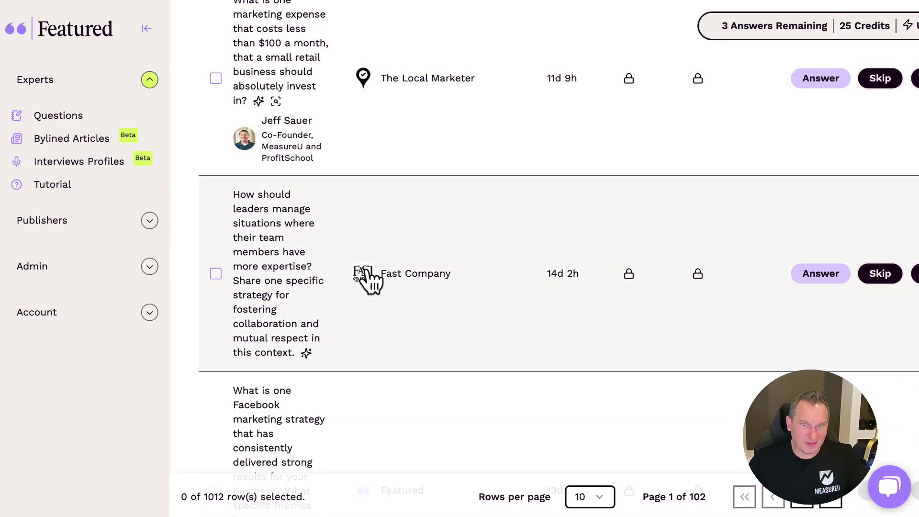
scroll(601, 227, "down", 3)
scroll(582, 230, "up", 10)
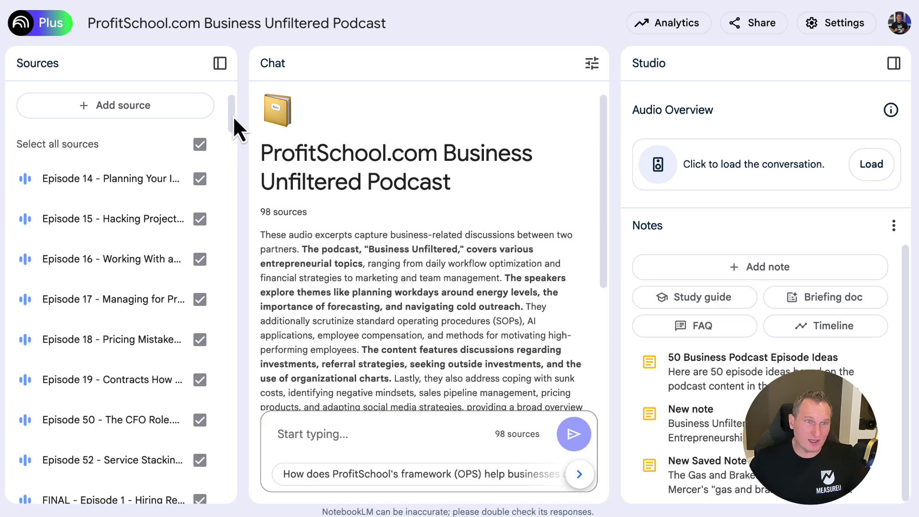
Step: Switch to the ProfitSchool.com Business Unfiltered Podcast notebook in NotebookLM and look through its list of episode sources
scroll(222, 219, "down", 20)
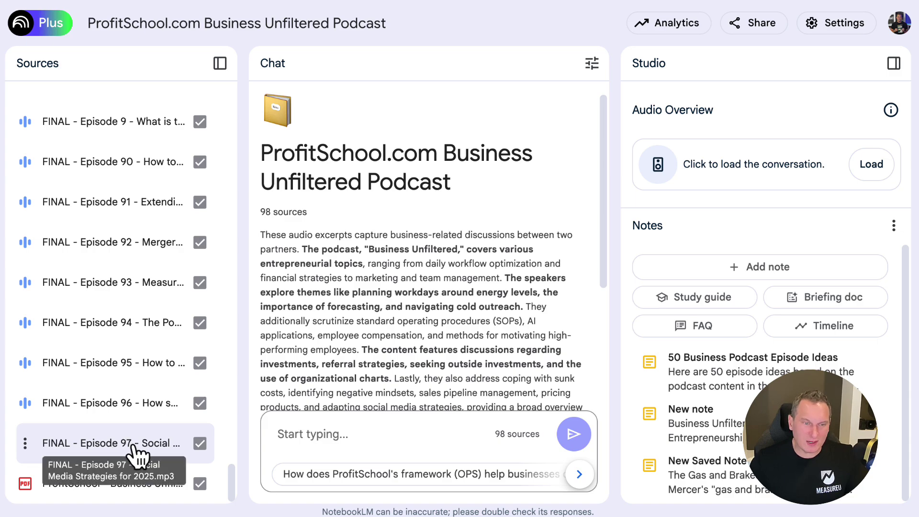
left_click_drag(229, 481, 226, 90)
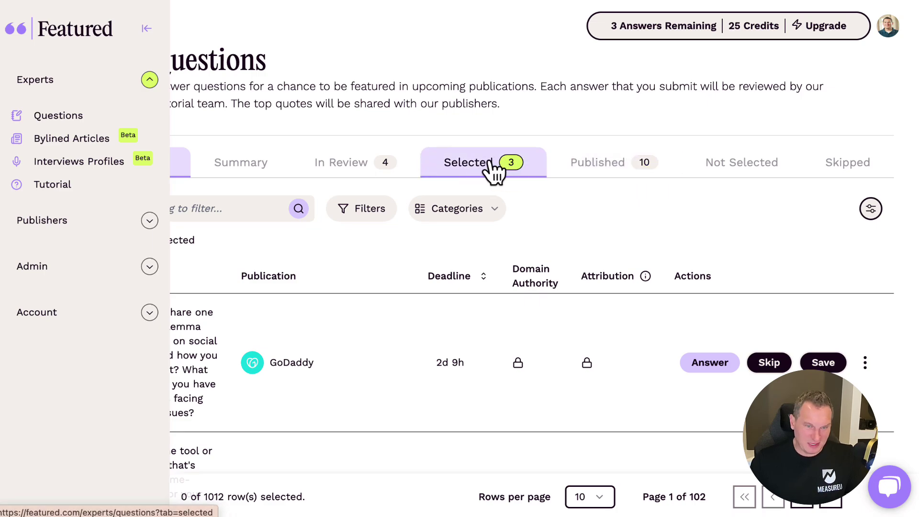
Step: Copy the Under30CEO.com customer acquisition tool question from Featured and submit it in the NotebookLM podcast notebook's chat
scroll(493, 170, "left", 3)
scroll(320, 259, "down", 2)
scroll(319, 259, "down", 5)
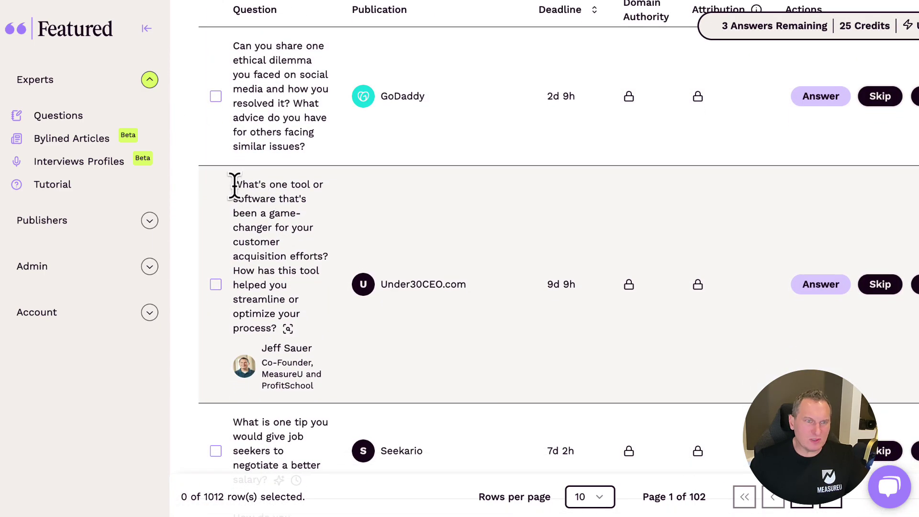
left_click_drag(234, 186, 298, 302)
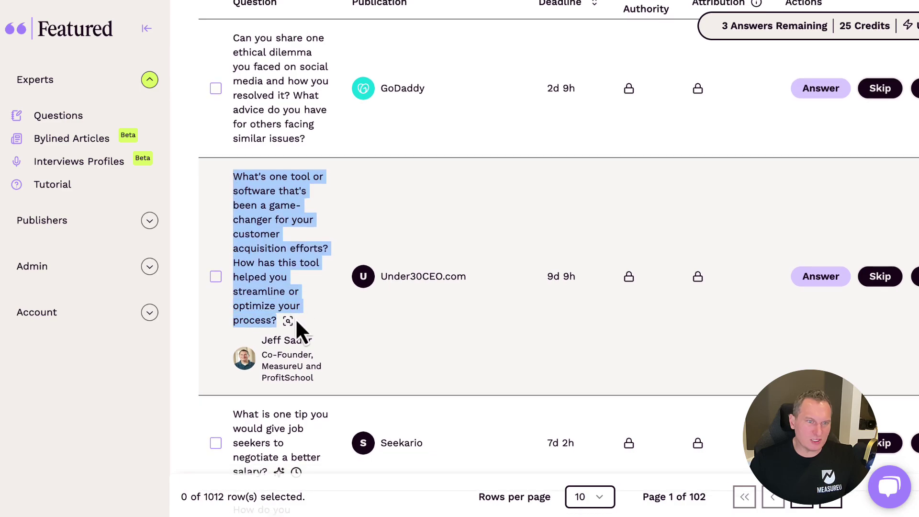
scroll(276, 323, "up", 1)
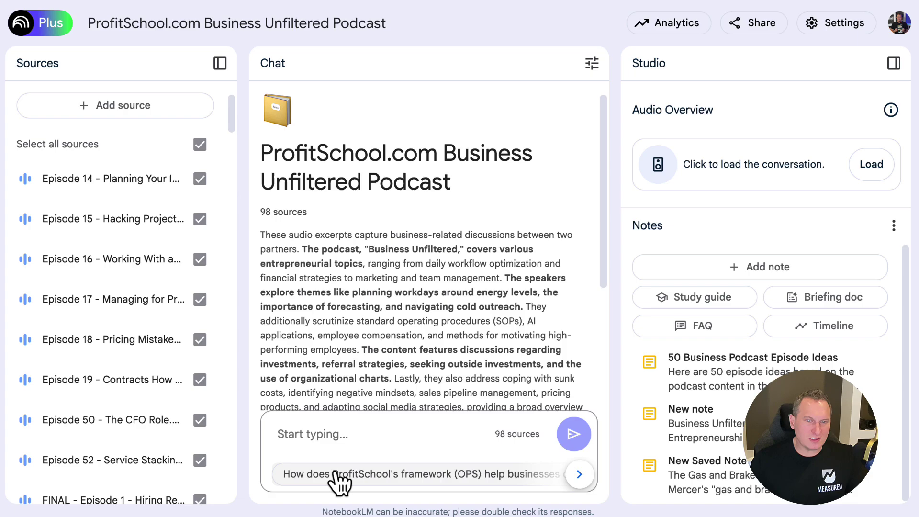
left_click(335, 444)
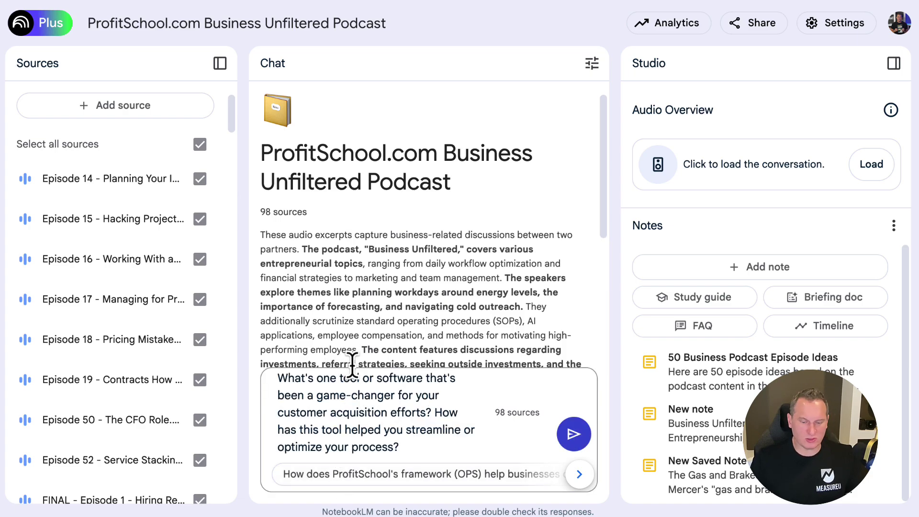
key("Return")
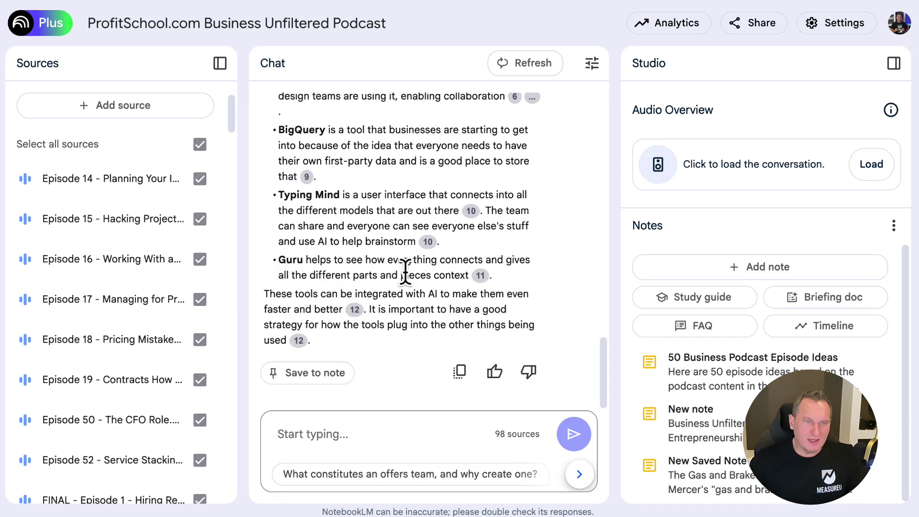
Step: Read NotebookLM's answer to the customer acquisition question from its introduction through the whole list of suggested tools
scroll(405, 269, "up", 12)
scroll(352, 208, "up", 3)
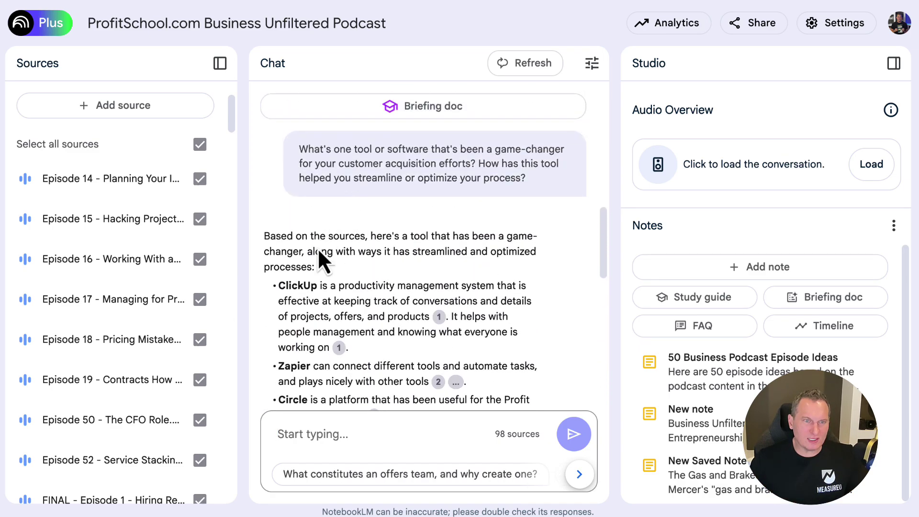
left_click_drag(280, 239, 394, 277)
left_click(393, 277)
scroll(365, 280, "down", 5)
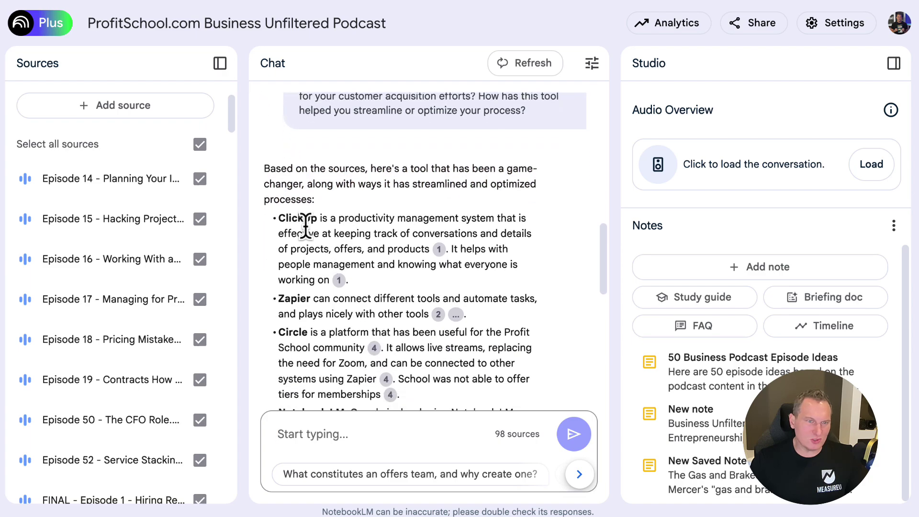
scroll(316, 221, "down", 1)
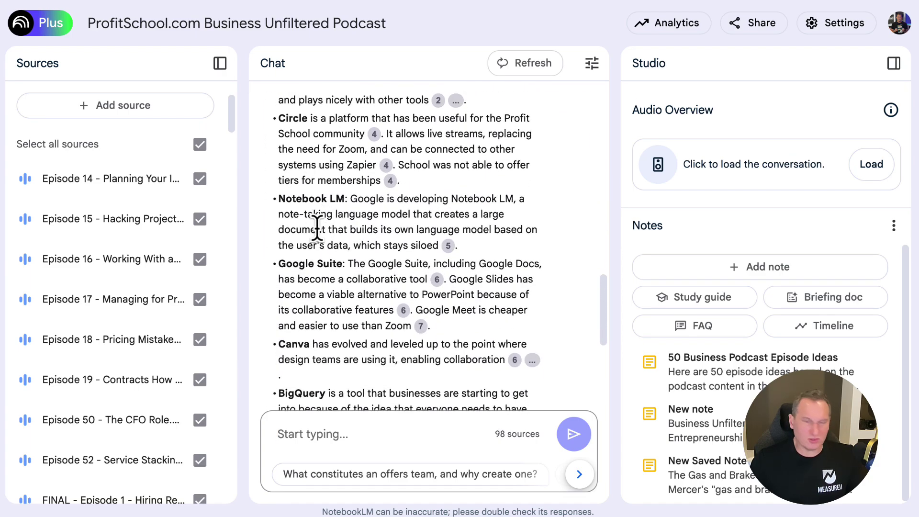
scroll(318, 225, "down", 5)
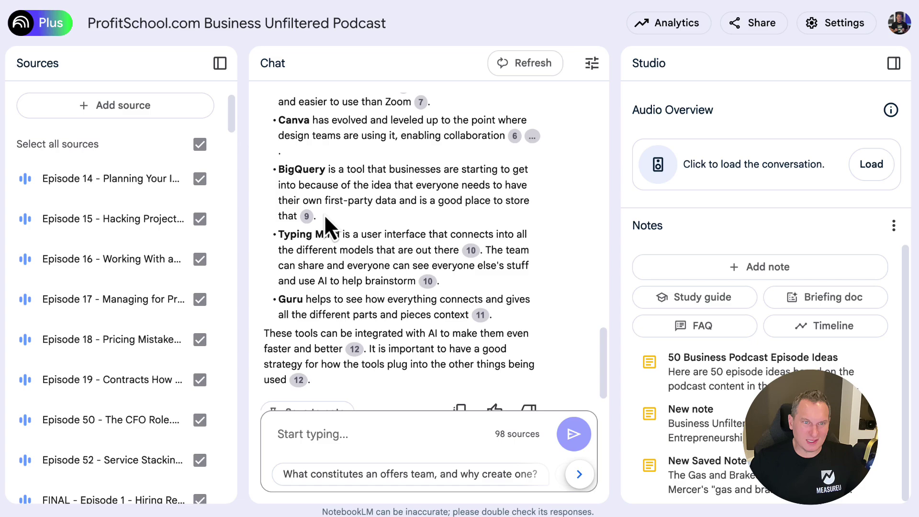
scroll(316, 191, "down", 1)
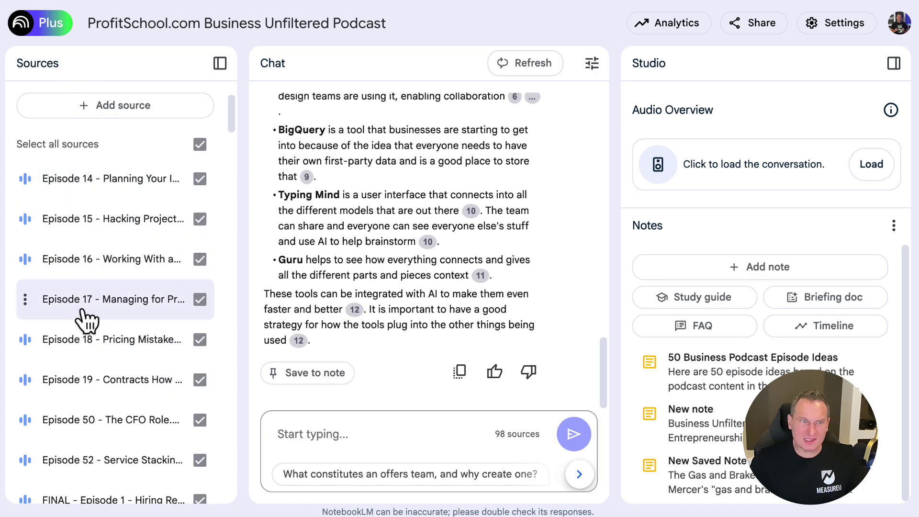
Step: Reread the suggested tools against the customer acquisition question, and switch back to Featured to skip the Under30CEO.com question
scroll(411, 196, "up", 2)
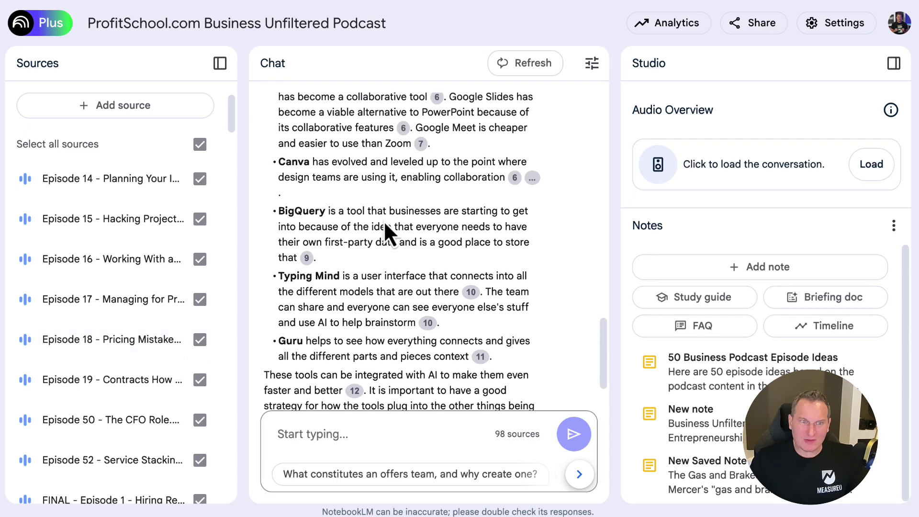
scroll(384, 223, "up", 1)
left_click_drag(283, 352, 310, 353)
scroll(337, 348, "up", 7)
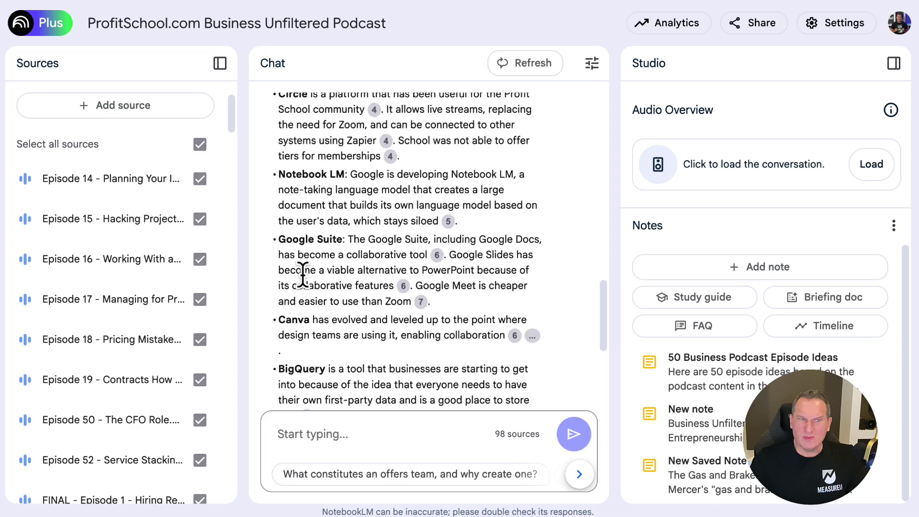
scroll(306, 276, "up", 3)
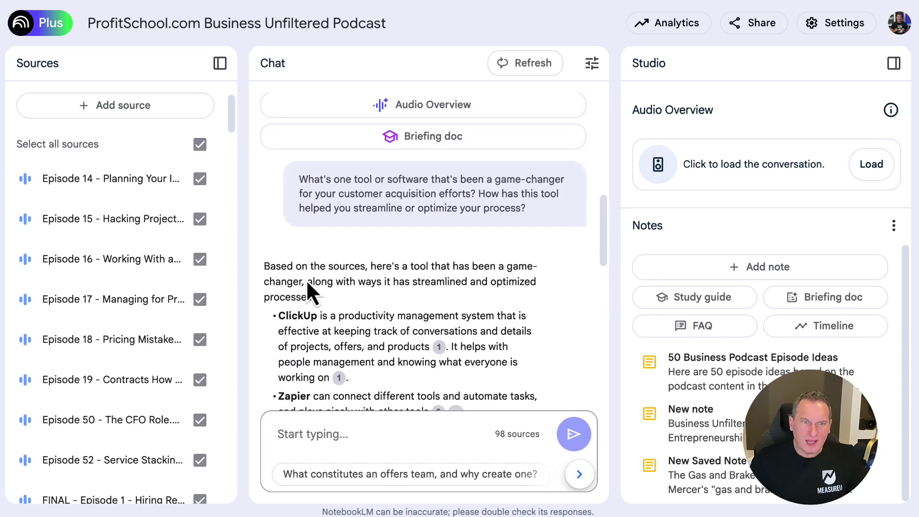
scroll(307, 277, "down", 12)
left_click(339, 420)
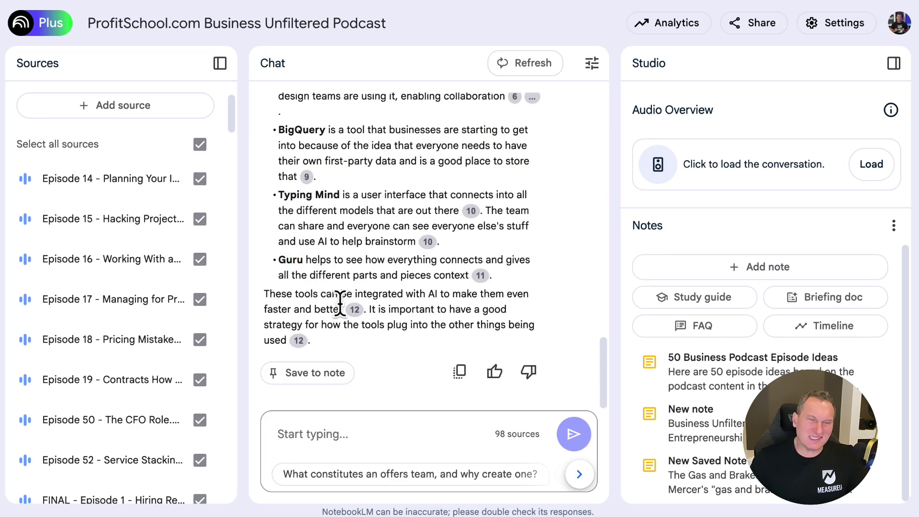
scroll(353, 237, "up", 4)
scroll(351, 239, "up", 2)
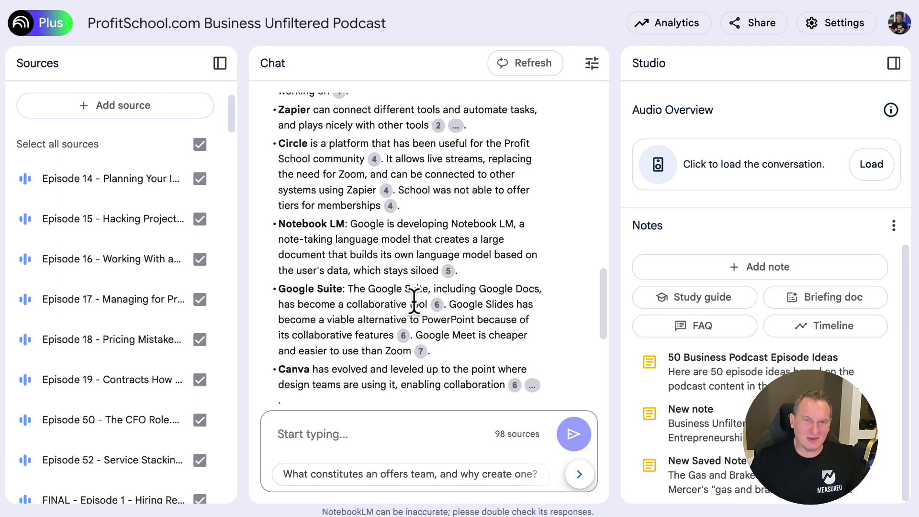
scroll(410, 283, "down", 2)
scroll(408, 287, "up", 7)
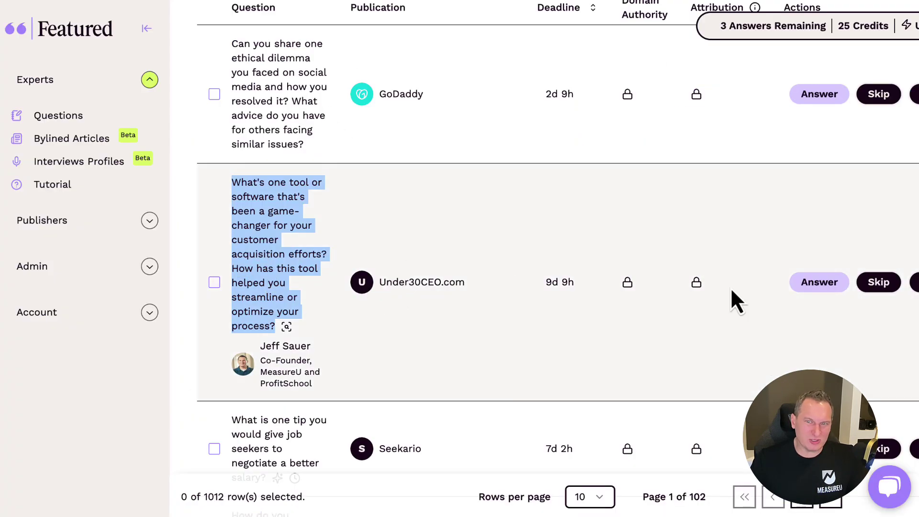
left_click(819, 282)
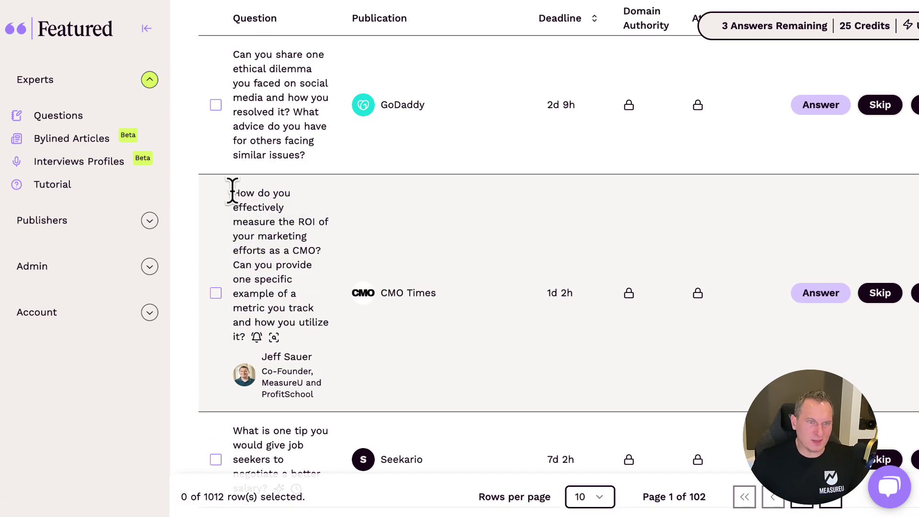
Step: Ask NotebookLM the CMO Times marketing ROI question as the next interview question with a first-person response, and copy its reply
left_click_drag(233, 191, 287, 293)
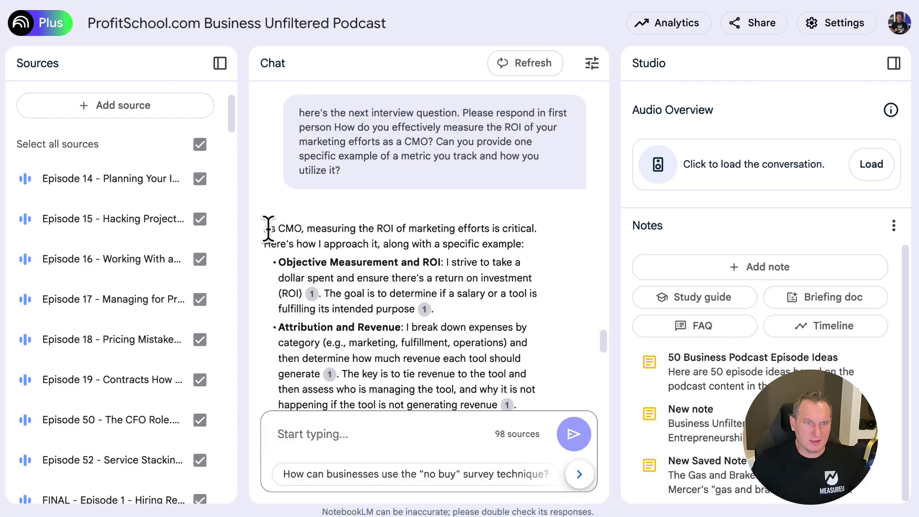
left_click_drag(267, 230, 277, 262)
left_click(366, 256)
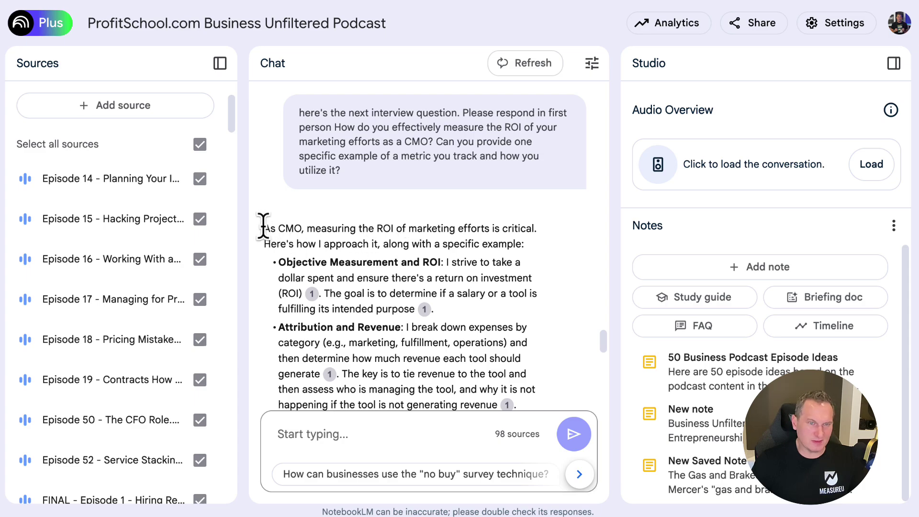
left_click_drag(263, 227, 417, 263)
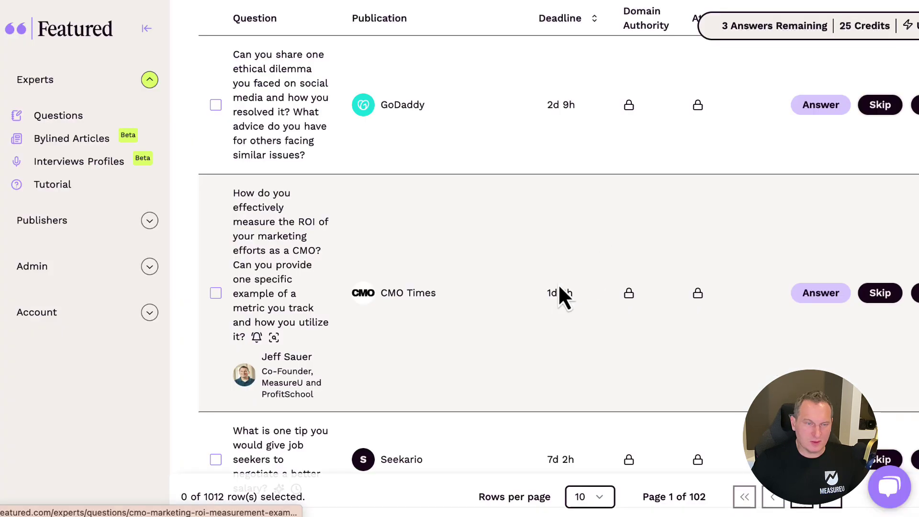
Step: Paste the copied reply into the answer form for the CMO Times question, review it, and close the form without submitting
left_click(560, 293)
left_click(311, 263)
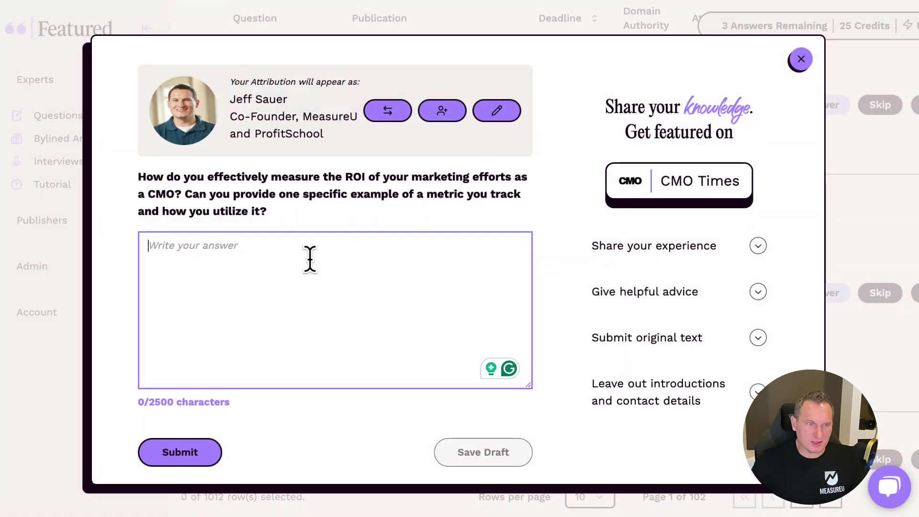
key("ctrl+v")
scroll(236, 287, "up", 5)
scroll(236, 287, "up", 5)
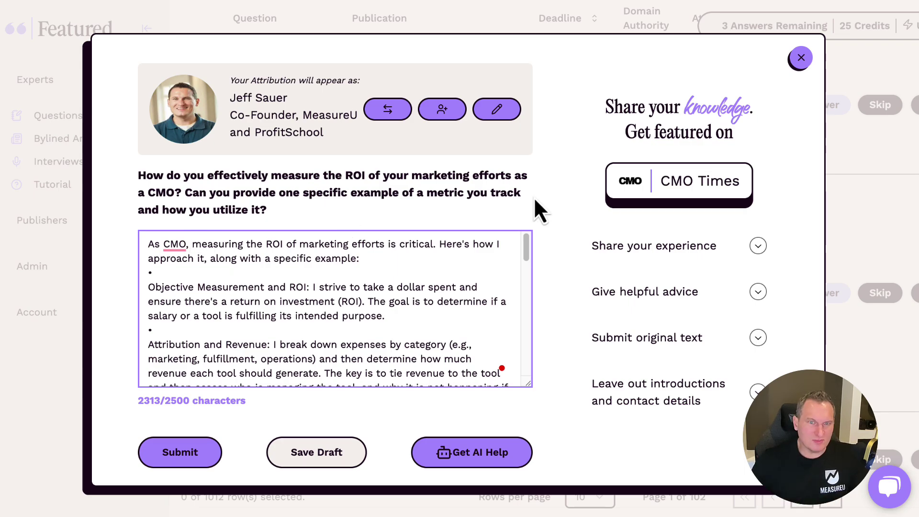
left_click(802, 60)
Step: Browse the rest of the Featured question list down to the Content Mingle link building question
scroll(293, 318, "down", 3)
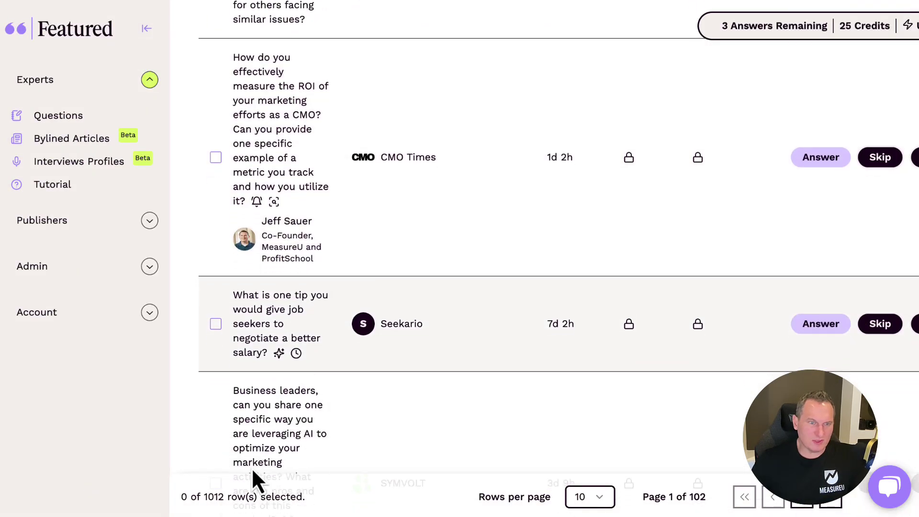
scroll(382, 387, "down", 10)
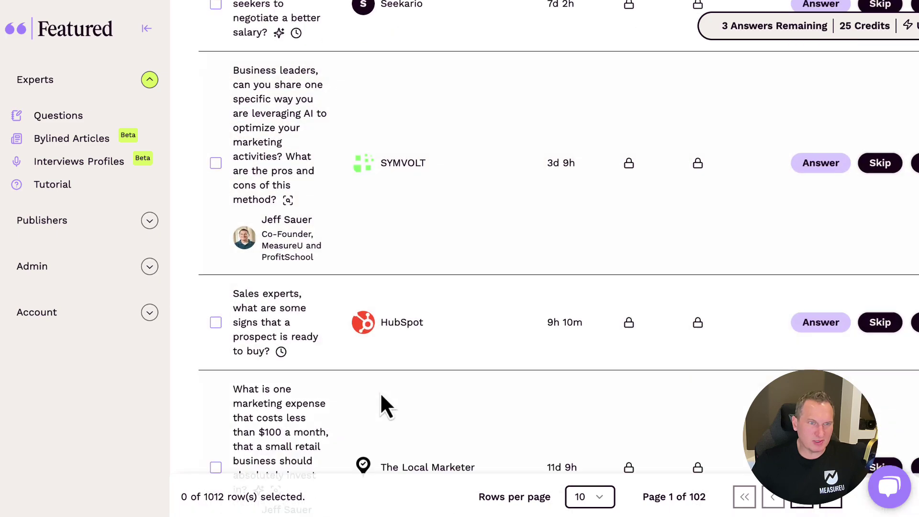
scroll(385, 389, "down", 6)
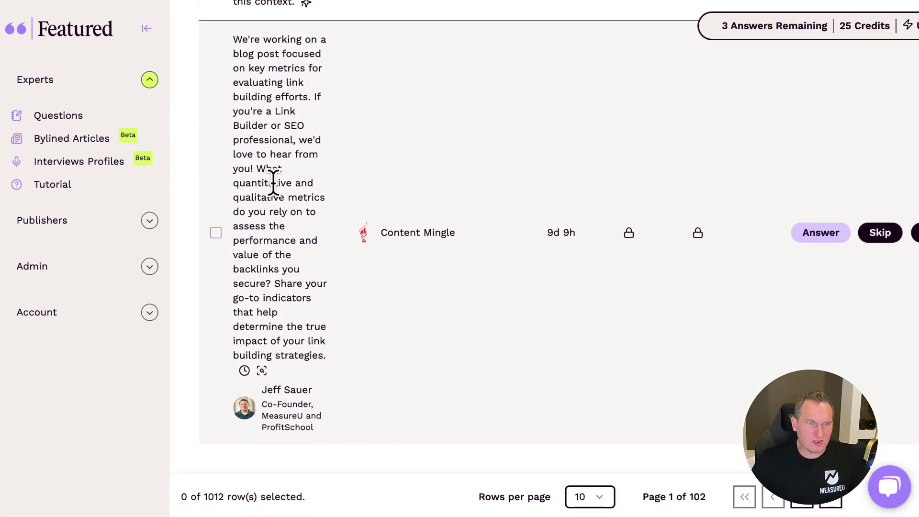
scroll(507, 220, "up", 20)
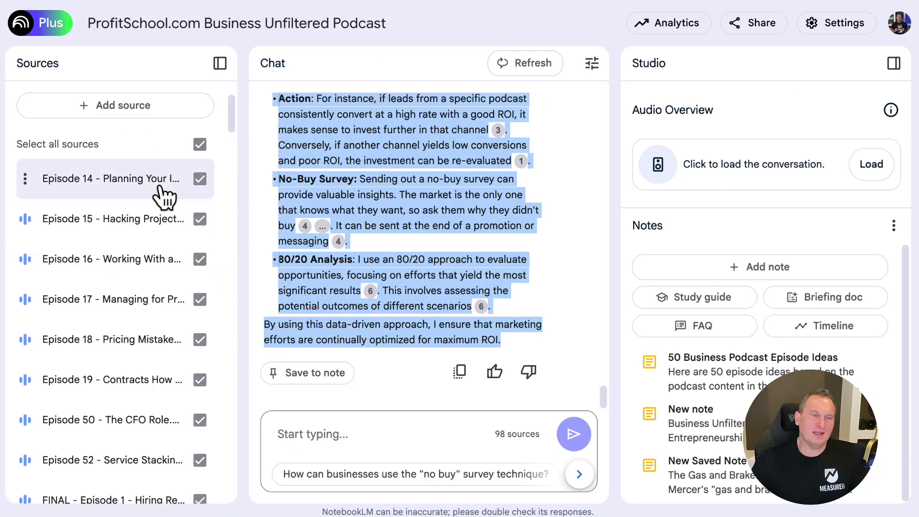
Step: Examine the ways to add sources to the NotebookLM notebook, including pasting copied text, without adding one, and return to Featured
left_click(107, 98)
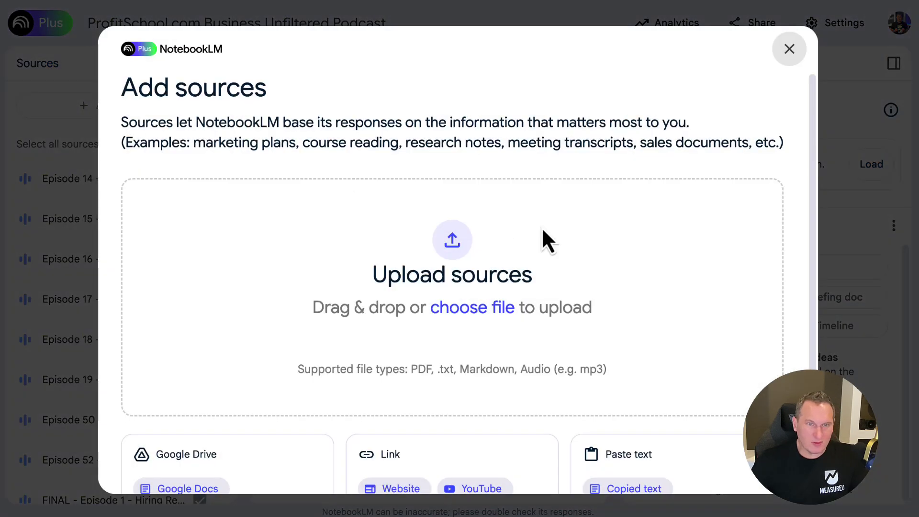
scroll(634, 350, "down", 2)
scroll(634, 364, "down", 2)
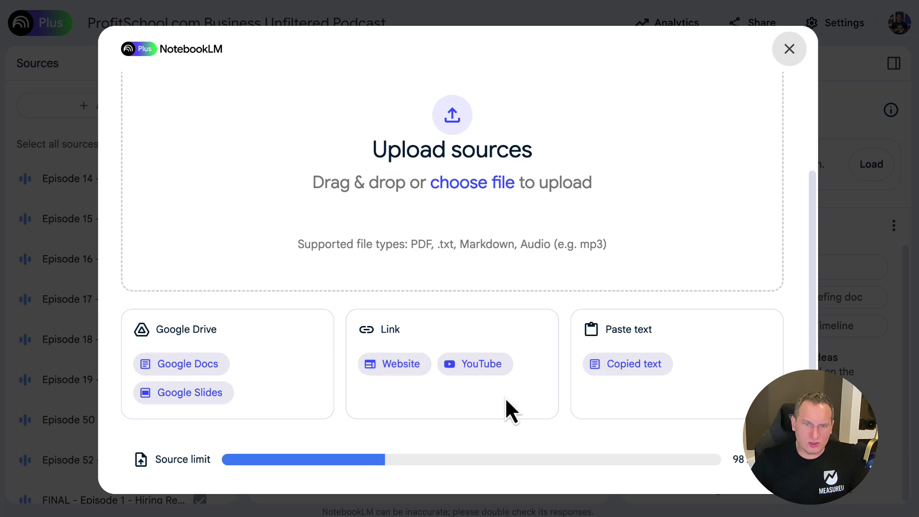
left_click(624, 367)
left_click(437, 246)
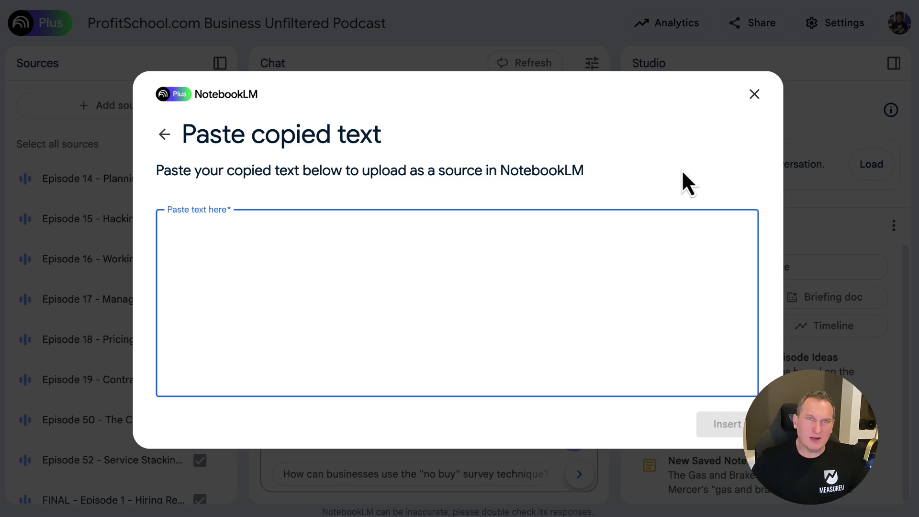
left_click(754, 95)
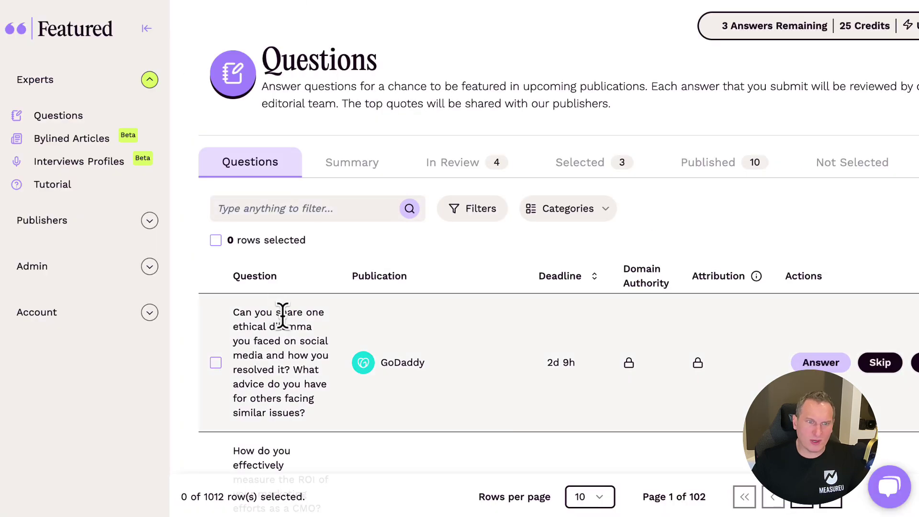
Step: Look through the Featured questions from the GoDaddy one down to the SYMVOLT and HubSpot questions
scroll(287, 316, "down", 5)
scroll(301, 328, "down", 8)
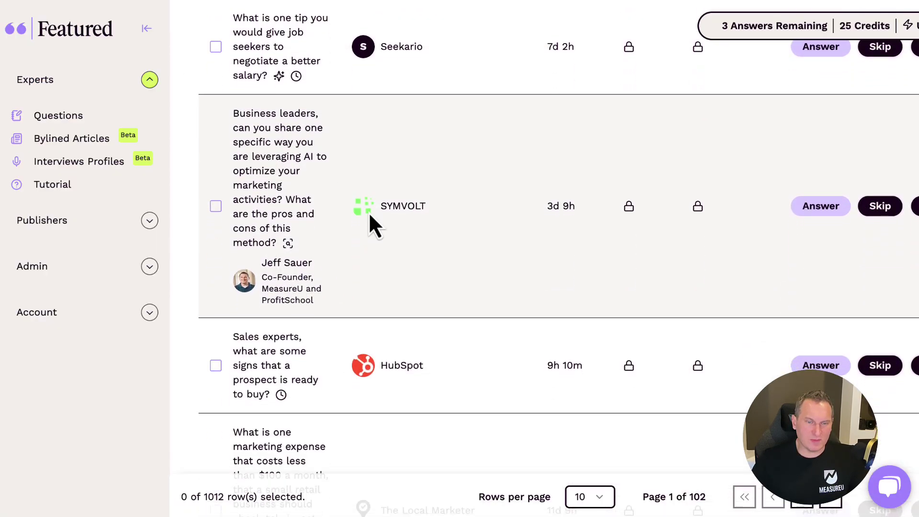
scroll(374, 219, "down", 2)
scroll(300, 185, "up", 2)
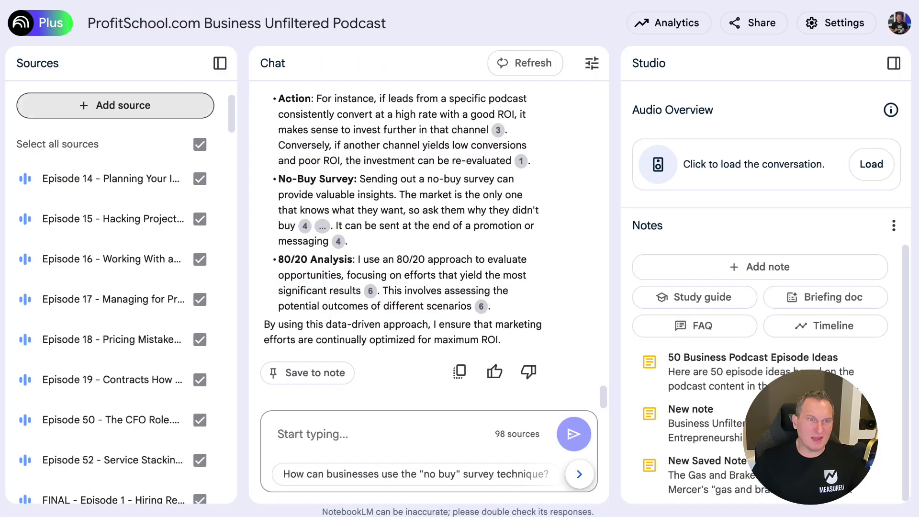
Step: Switch to the NotebookLM podcast notebook, review its upload, Google Drive, link and pasted-text source options, and close them without adding a source
left_click(111, 105)
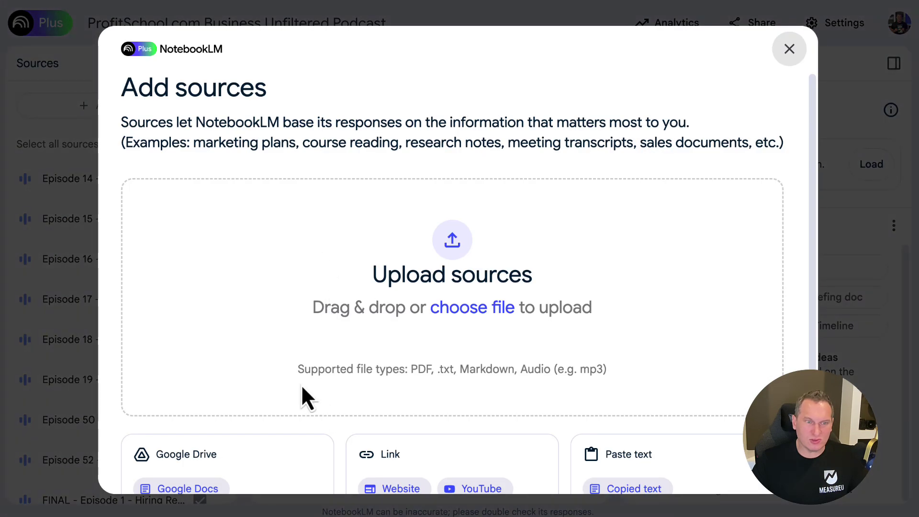
scroll(301, 387, "down", 3)
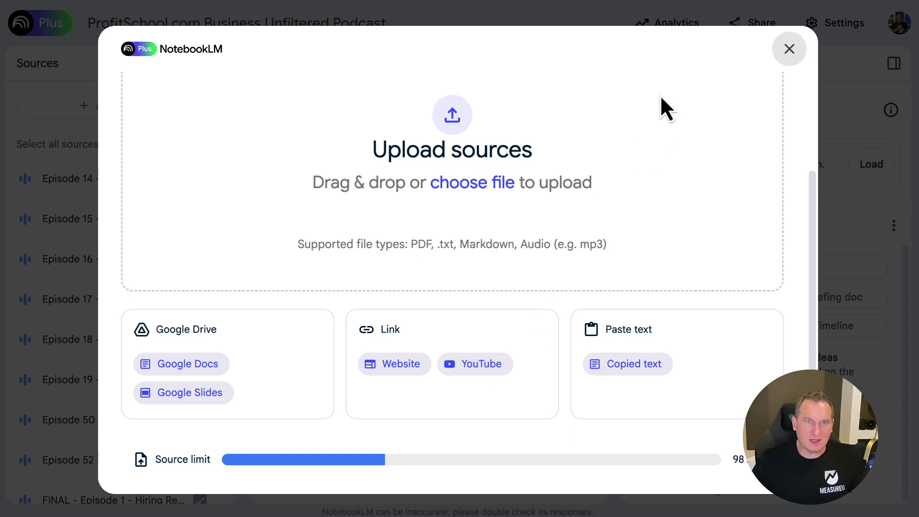
scroll(689, 100, "up", 1)
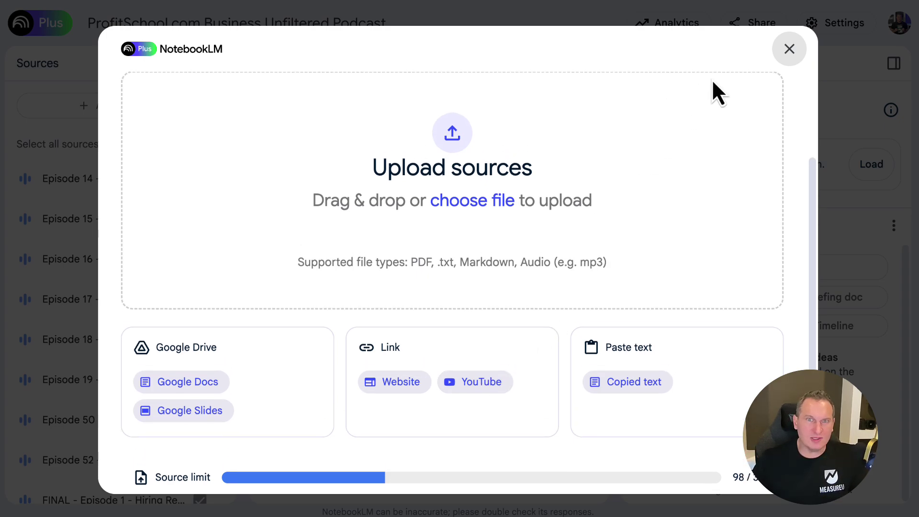
left_click(789, 50)
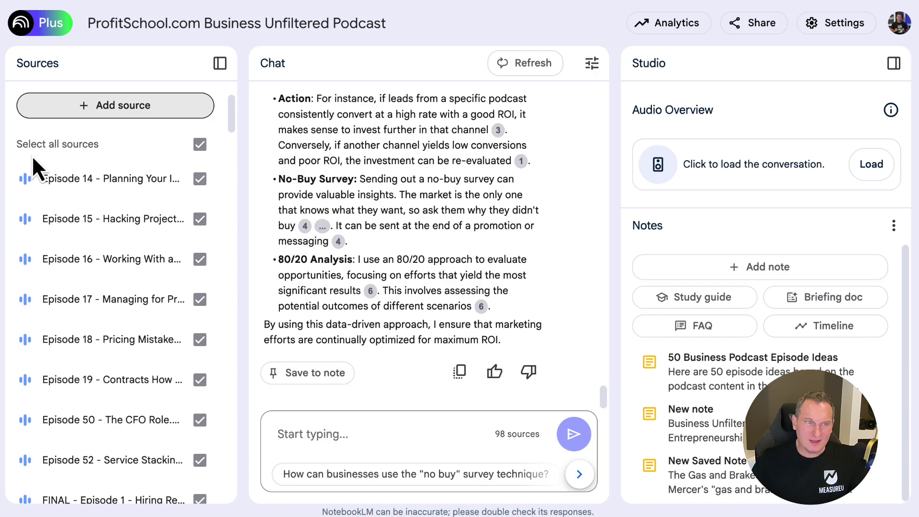
Step: Look through the podcast episodes in the notebook's source list and go back to the start of the list
scroll(115, 194, "down", 1)
scroll(115, 194, "down", 20)
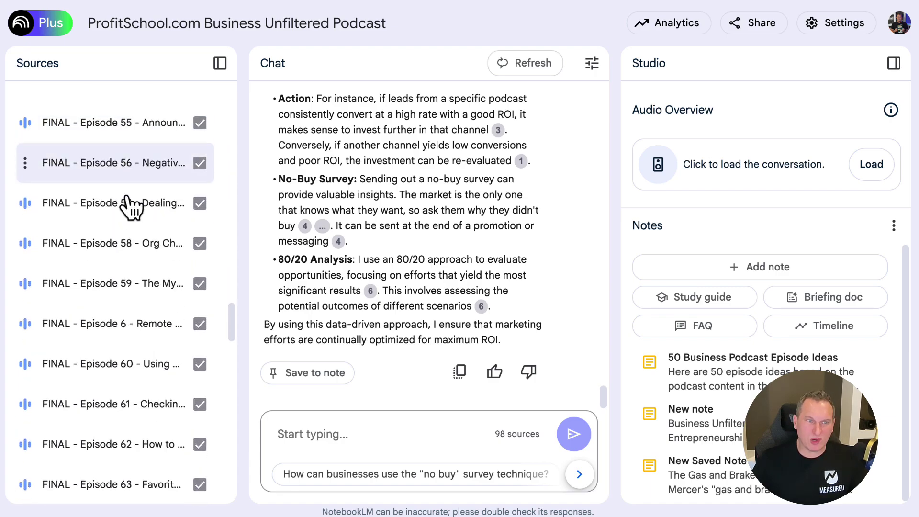
scroll(125, 211, "up", 20)
scroll(125, 221, "up", 10)
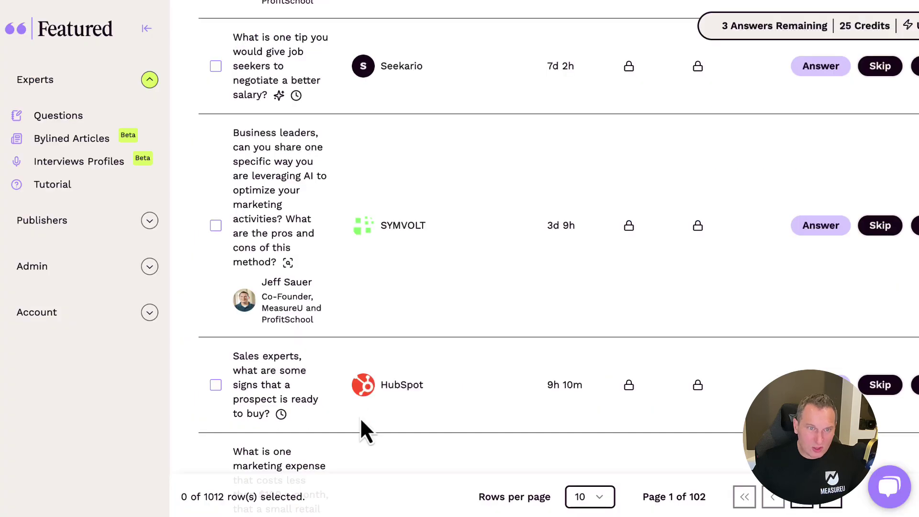
Step: Return to Featured and browse the questions down to the Fast Company leadership one, then back up to the CMO Times question
scroll(377, 404, "down", 4)
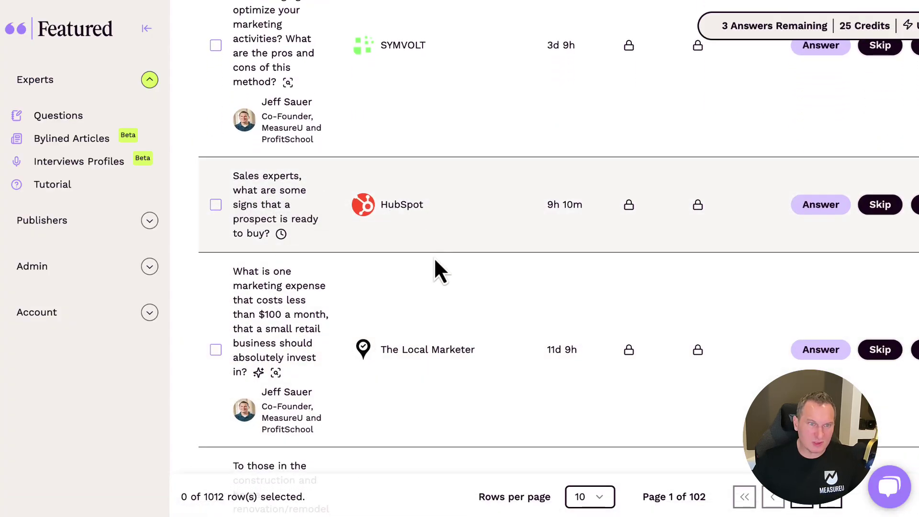
scroll(433, 261, "down", 10)
scroll(438, 263, "down", 6)
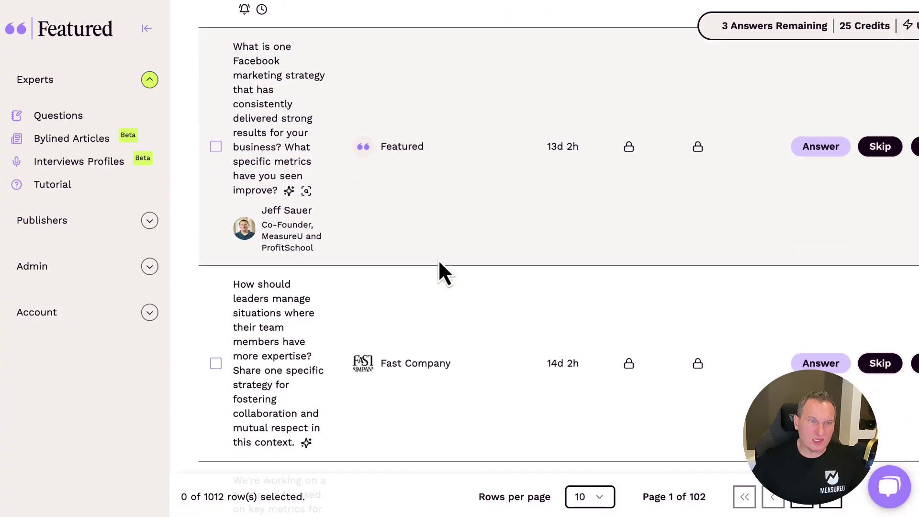
scroll(431, 261, "up", 8)
scroll(433, 262, "up", 20)
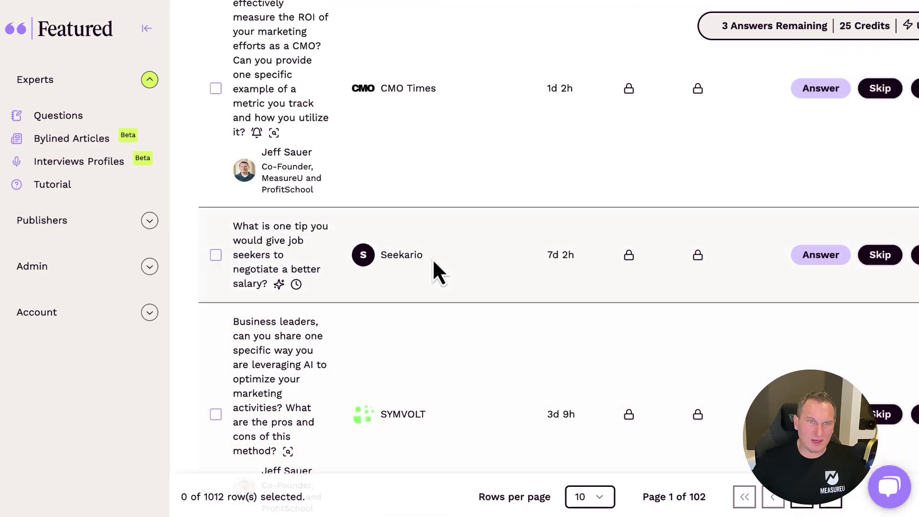